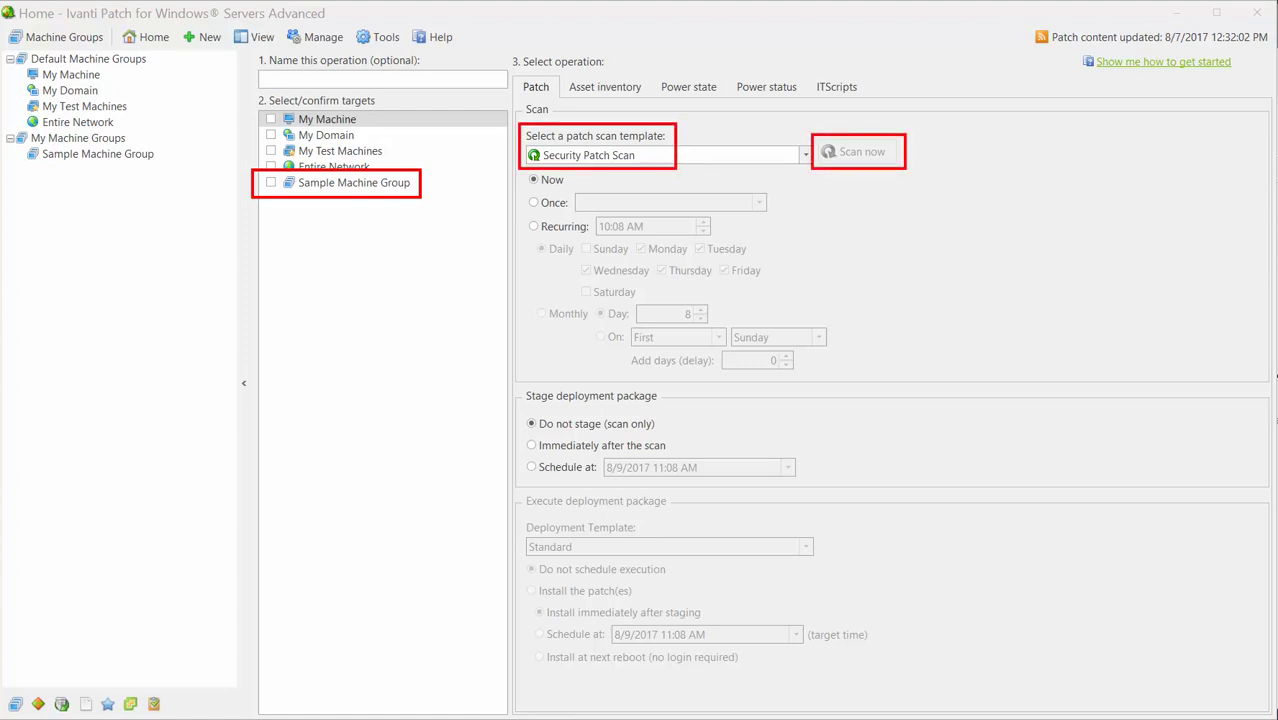
Step: Run the Security Patch Scan on Sample Machine Group immediately and open the scan results
click(271, 183)
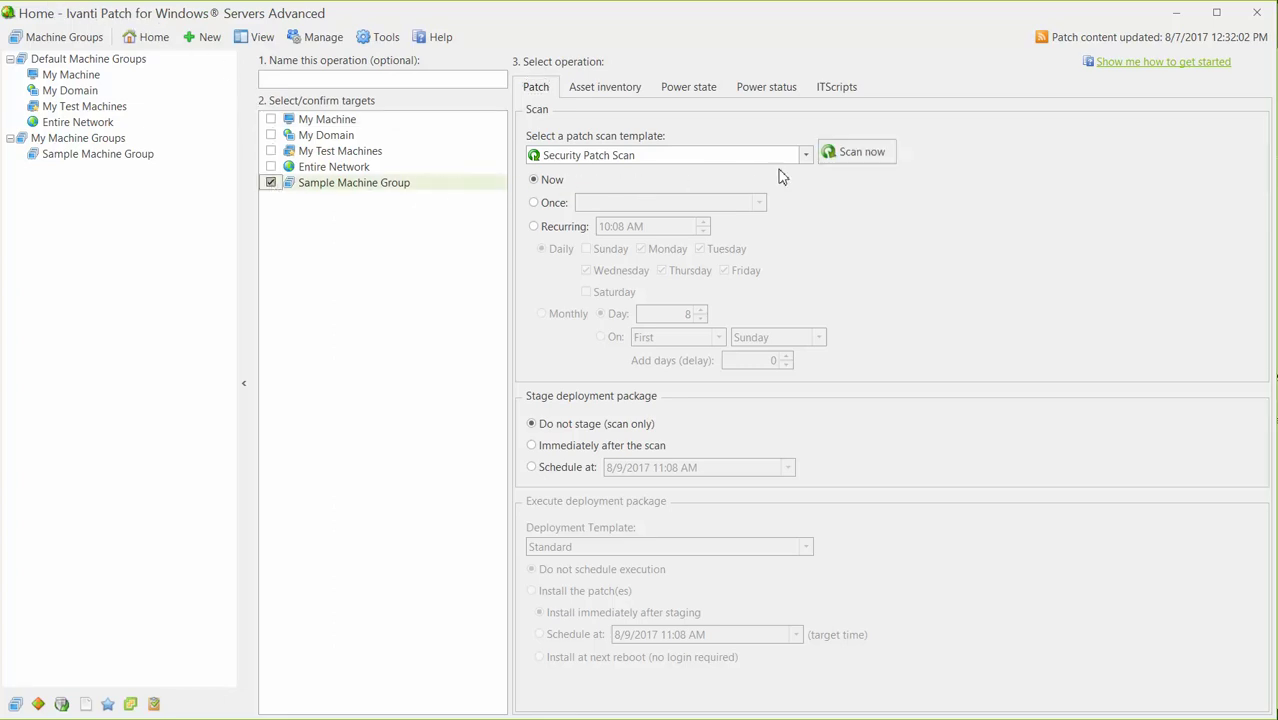
click(854, 157)
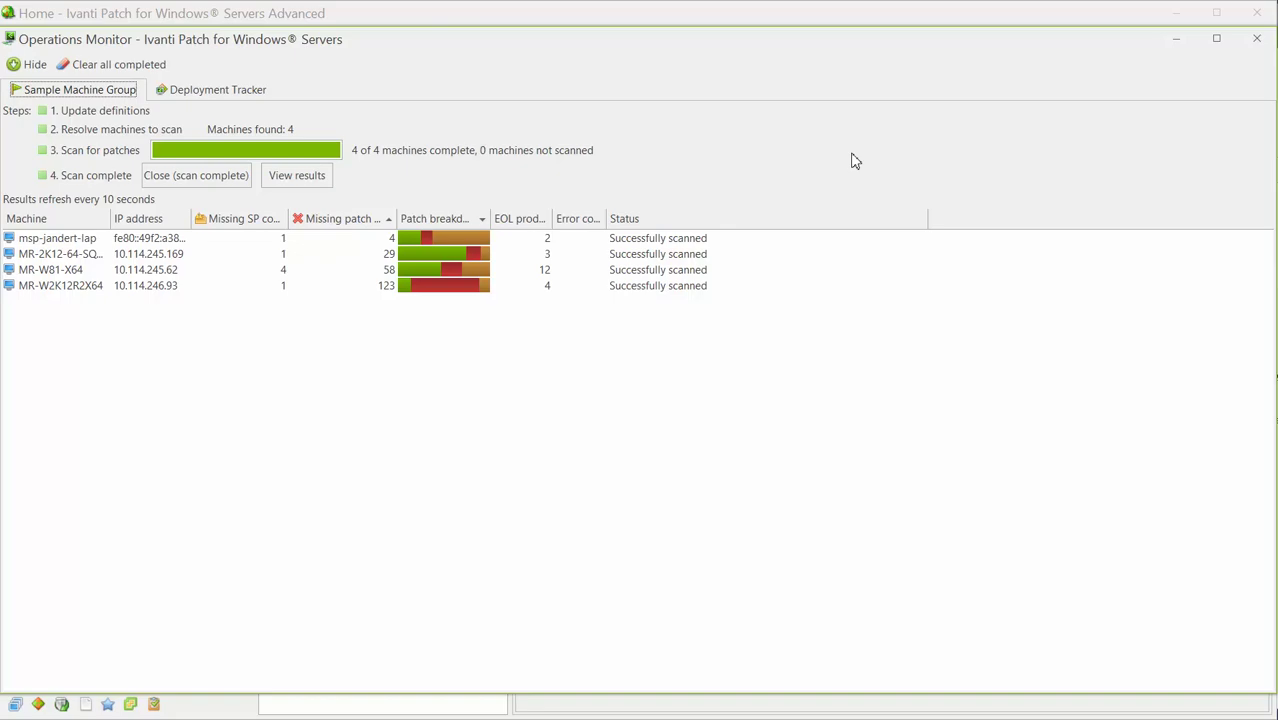
click(292, 180)
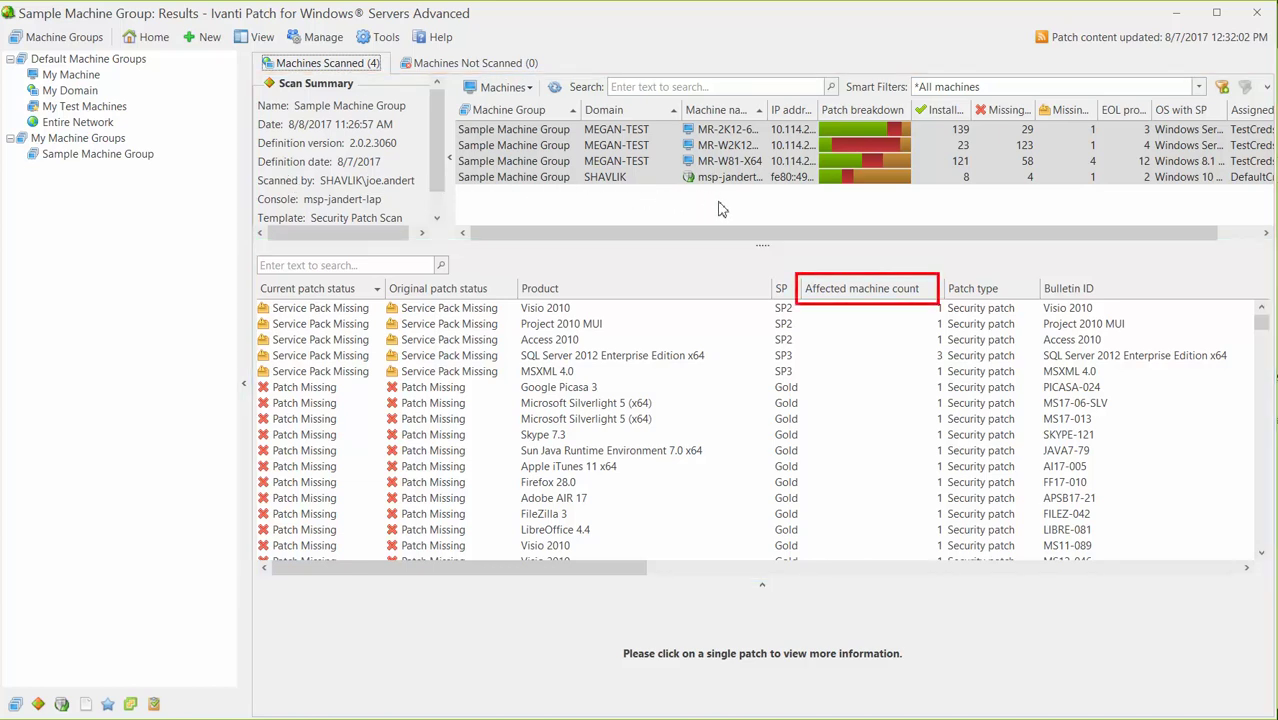
Step: Sort the patches by affected machine count in descending order and view the machines affected by the missing Notepad++ 6 patch
click(885, 290)
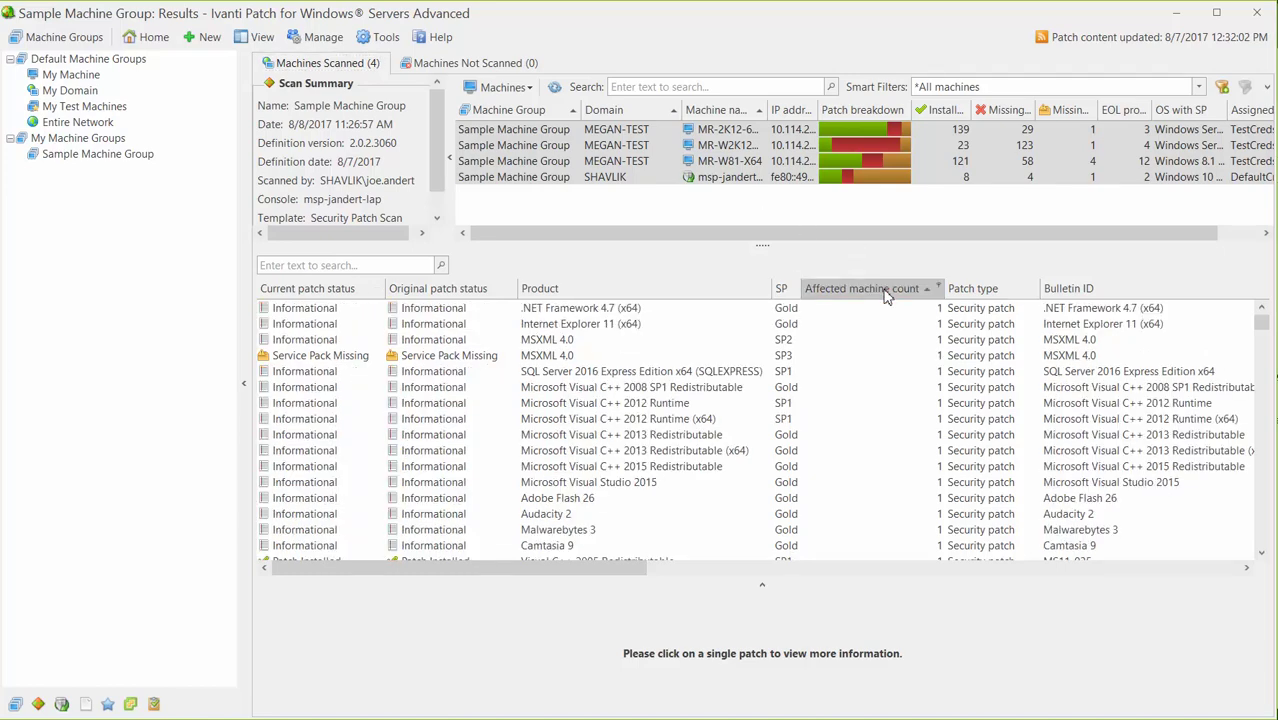
click(885, 290)
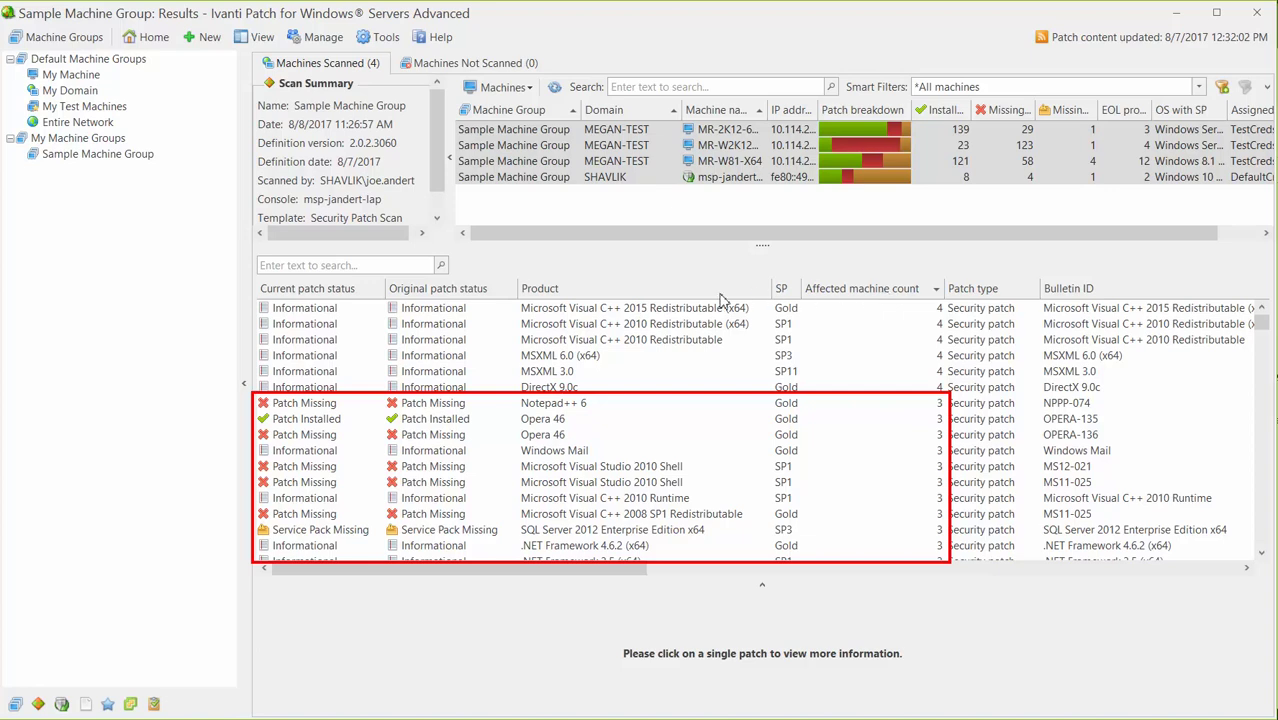
click(428, 403)
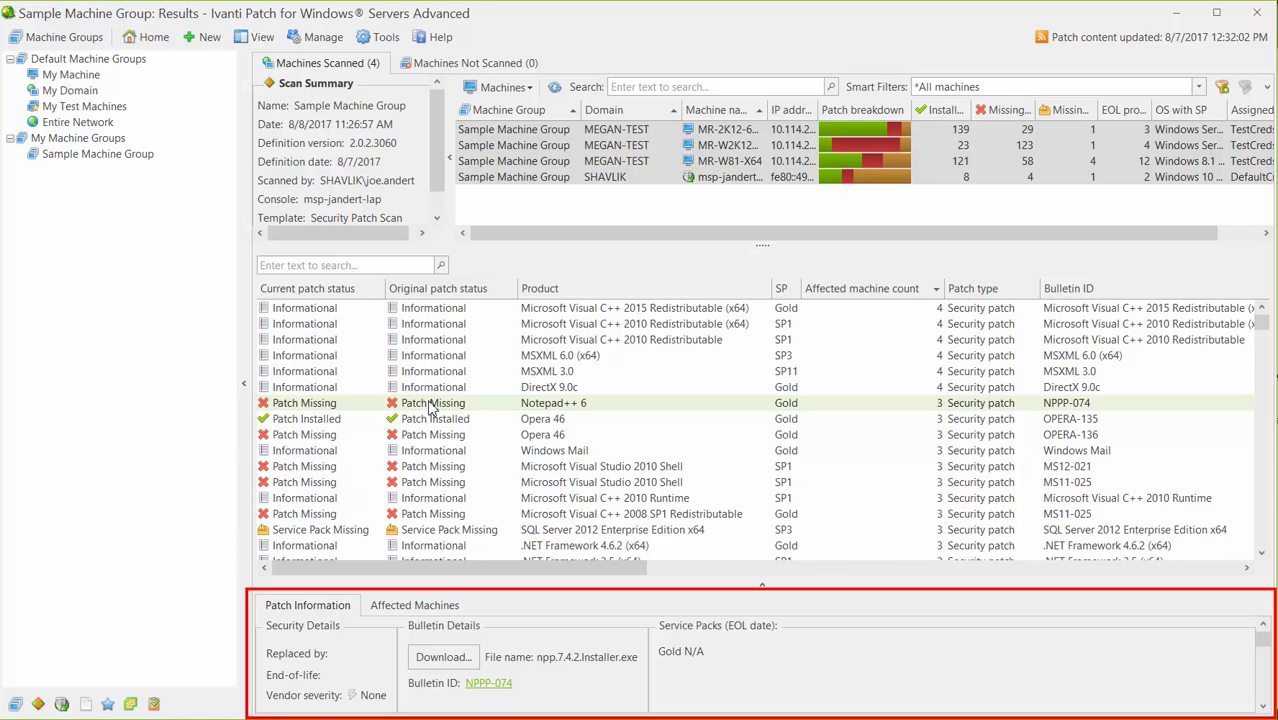
click(418, 606)
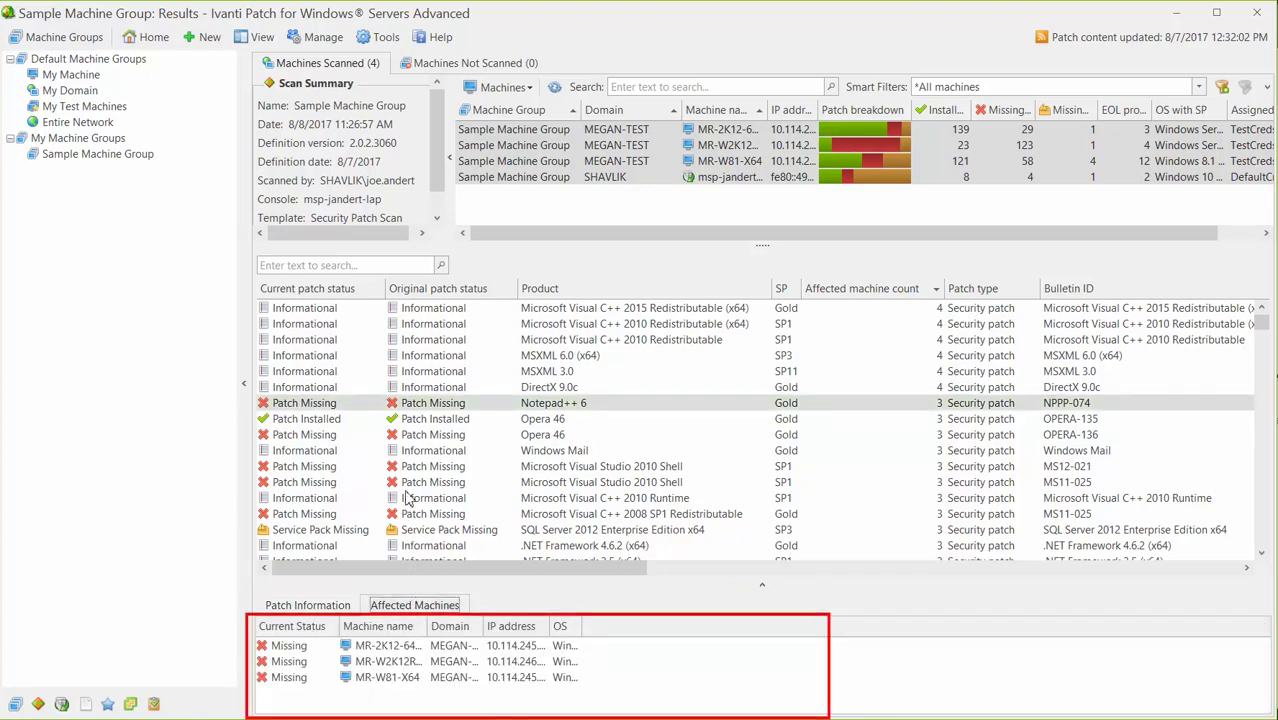
Step: Select the missing Notepad++ 6 (NPPP-074) and Opera 46 (OPERA-136) patches and open the deployment configuration for them
click(409, 439)
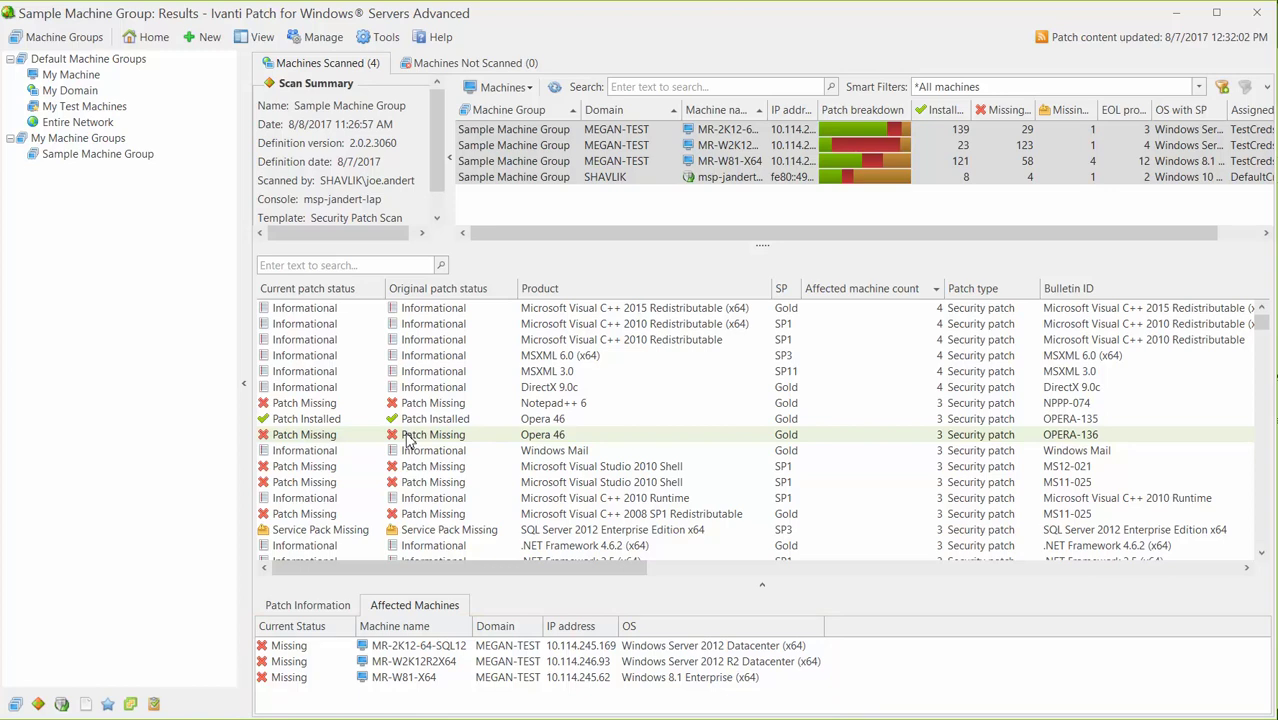
ctrl+click(408, 440)
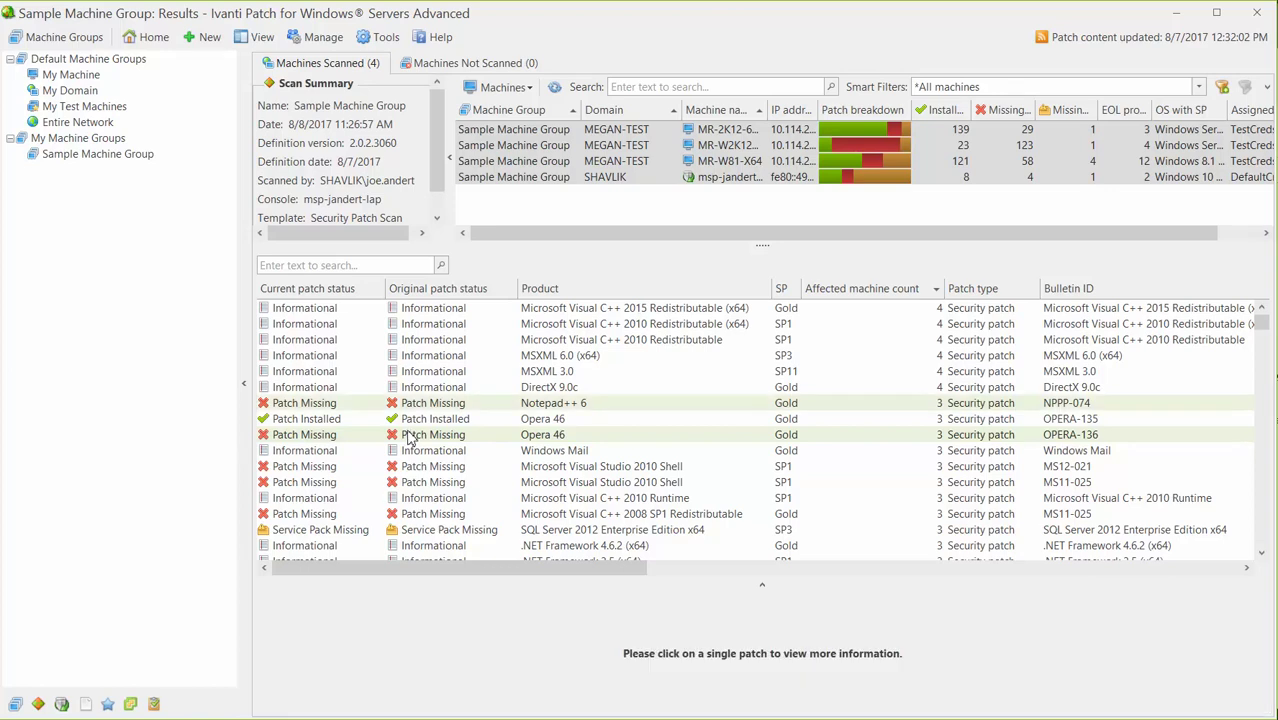
right_click(410, 404)
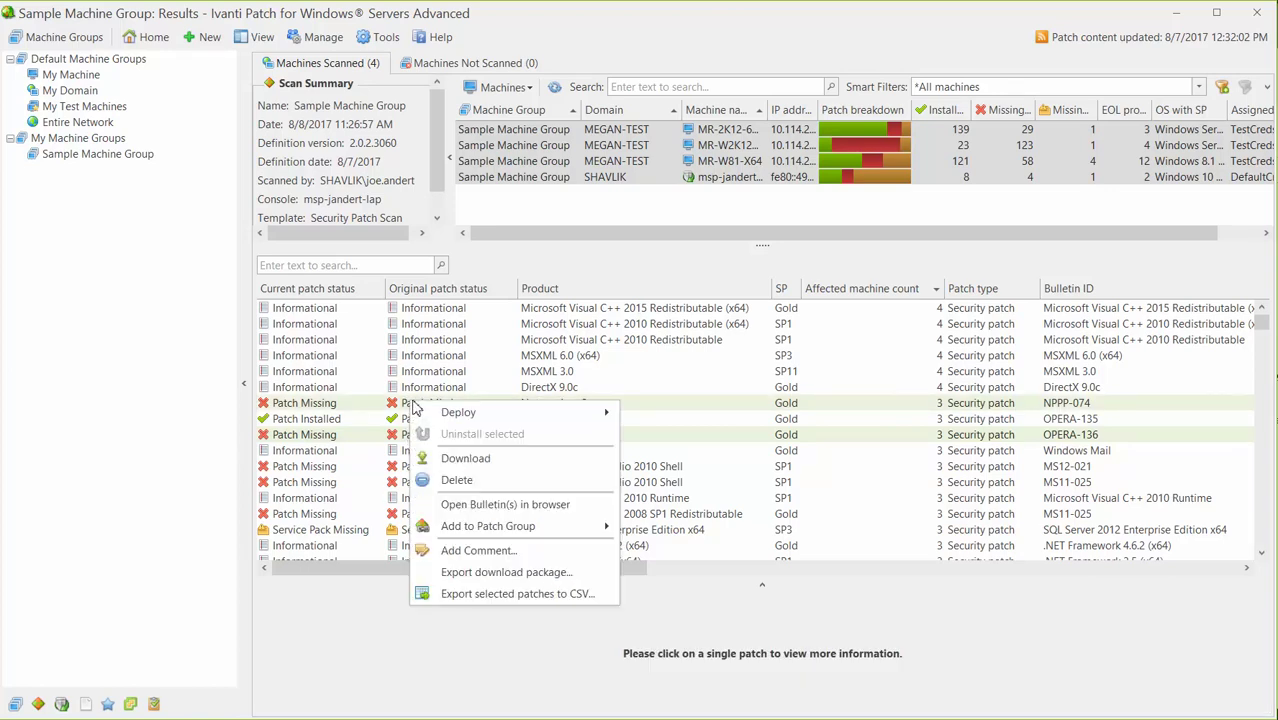
mouse_move(416, 410)
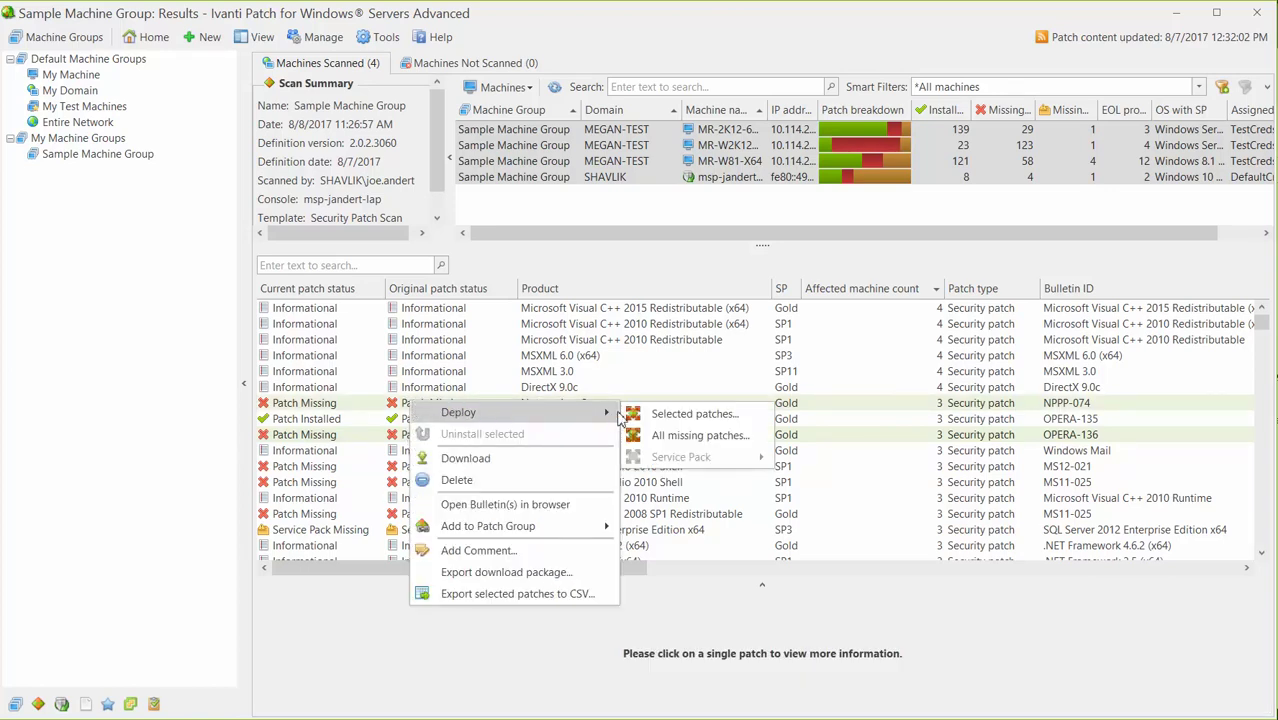
click(660, 414)
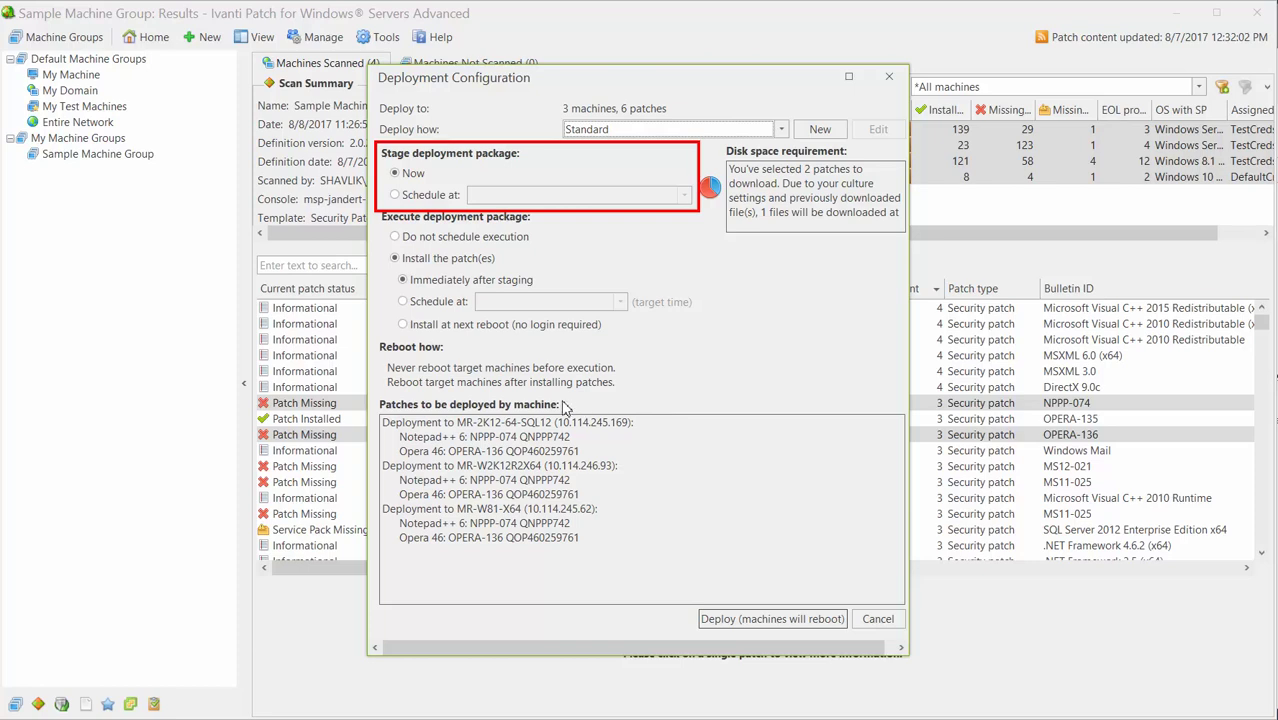
Step: Schedule staging of the deployment package for 8/12/2017 at 8:00 AM
click(396, 195)
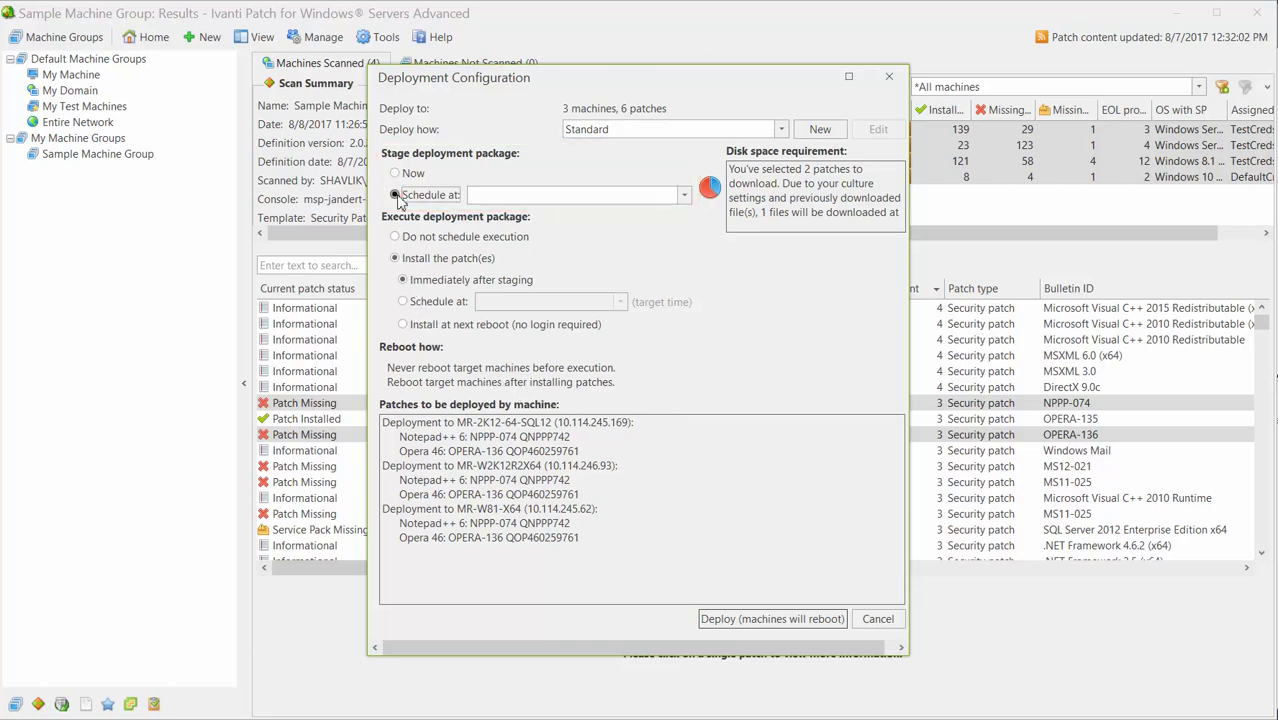
click(685, 197)
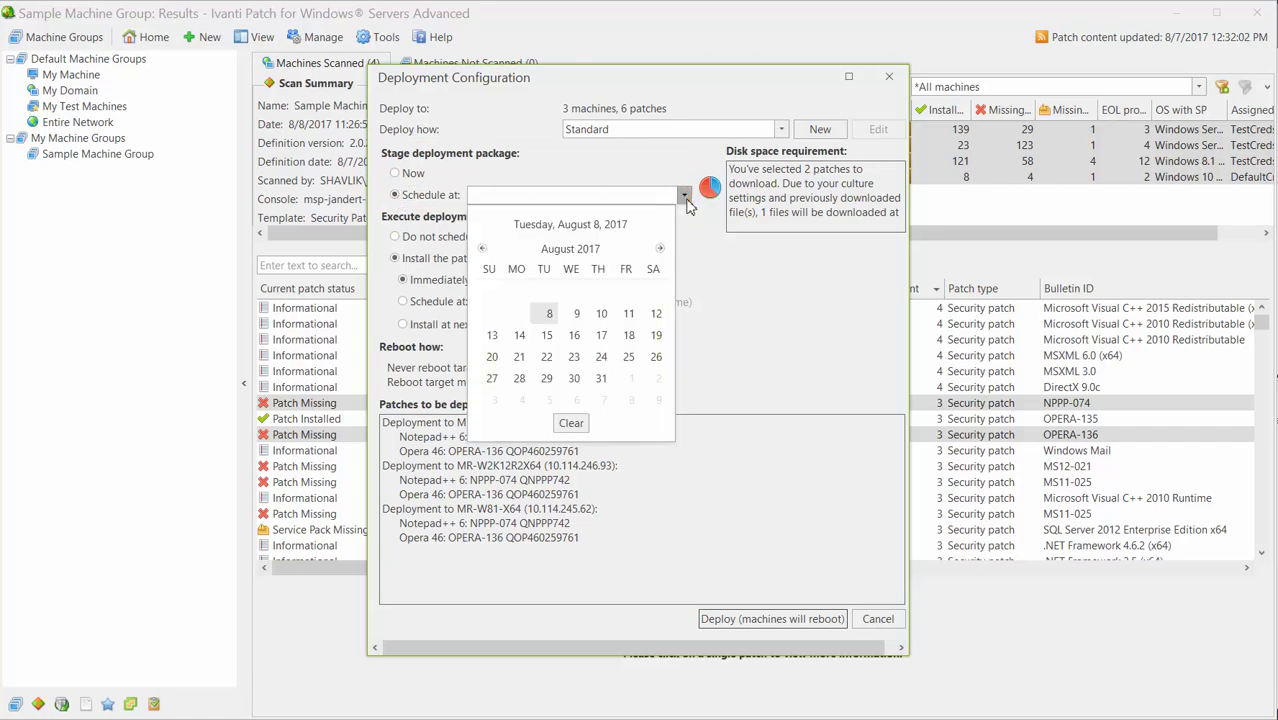
click(656, 314)
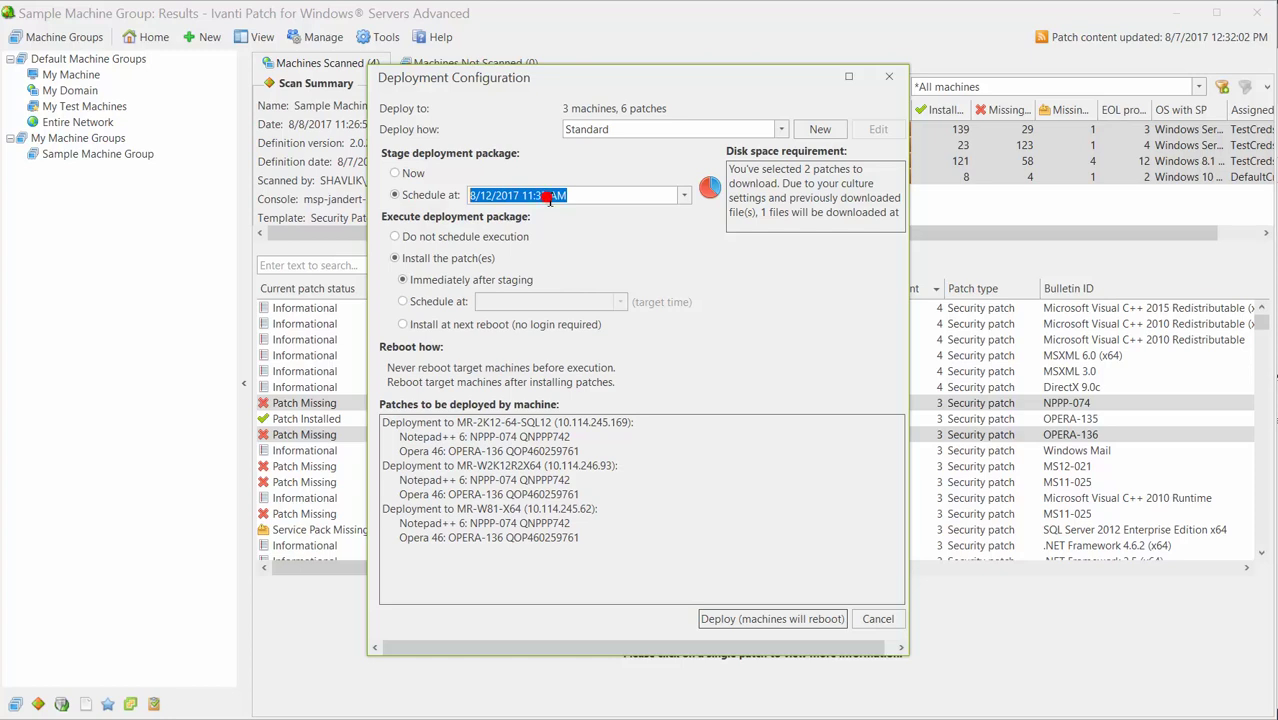
drag(546, 199, 527, 199)
text(8:00)
Step: Schedule installation of the patches for 8/12/2017 at 10:00 PM target time
click(403, 302)
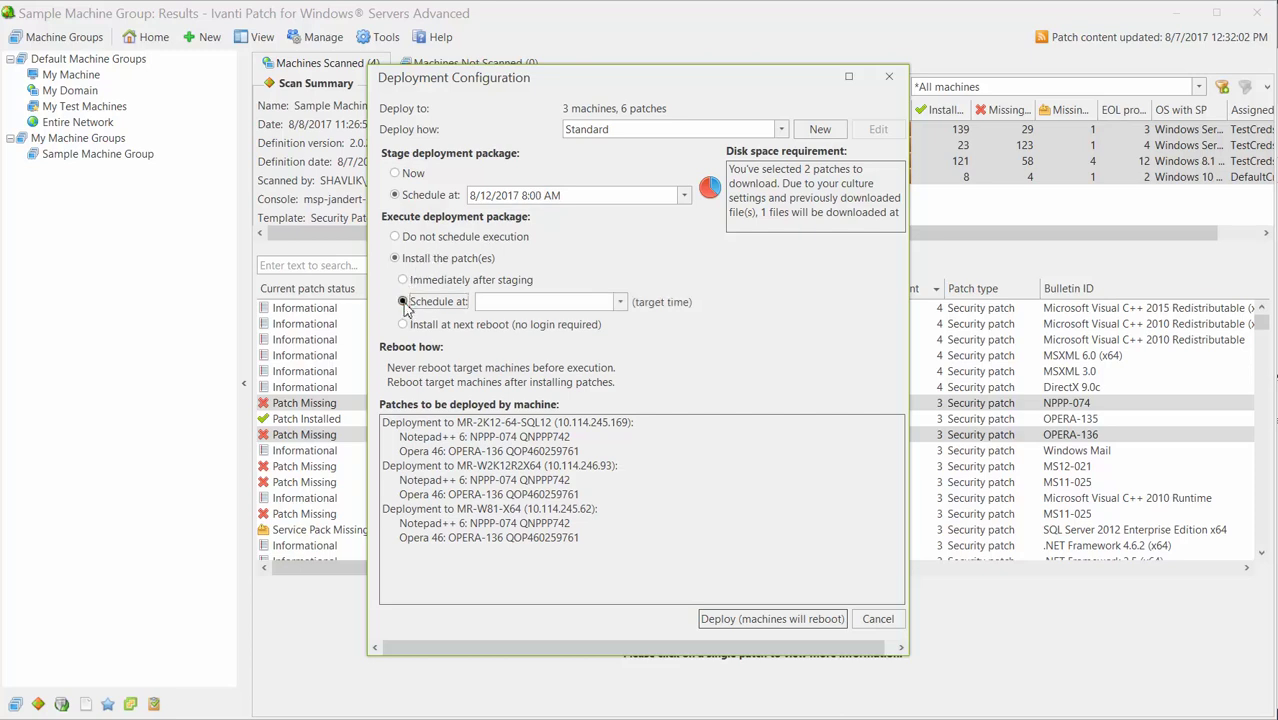
click(620, 302)
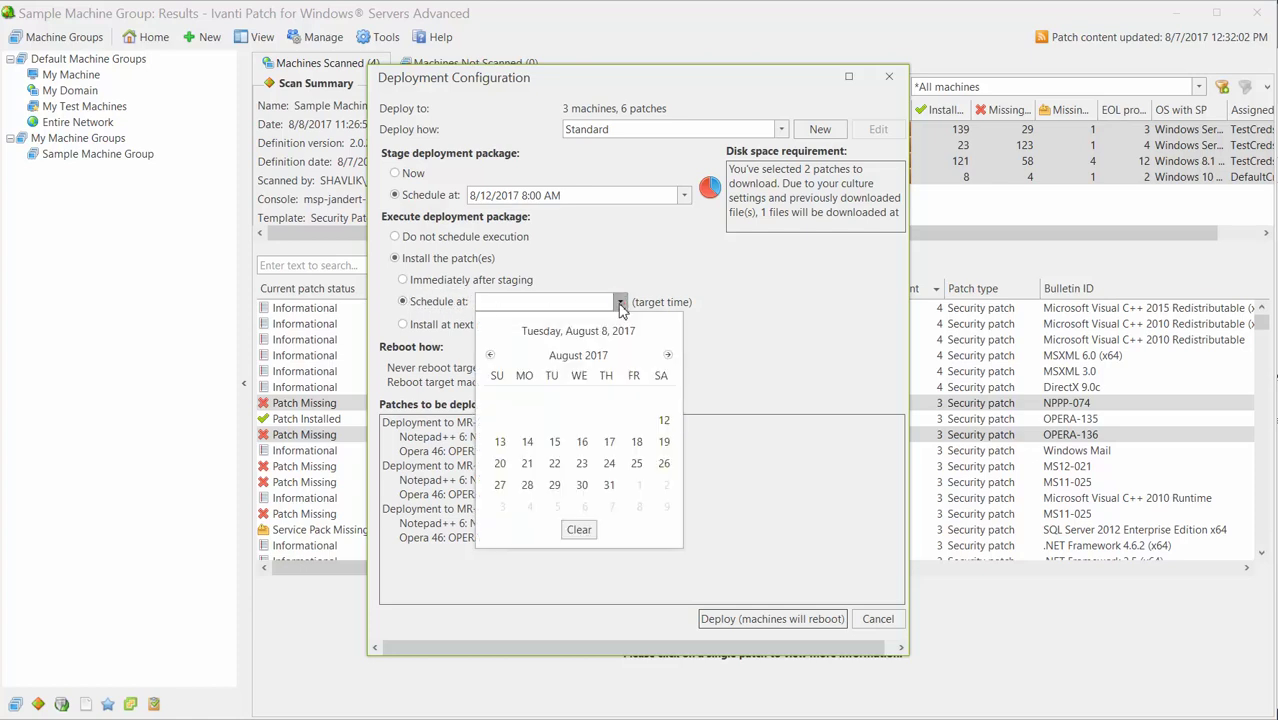
click(664, 420)
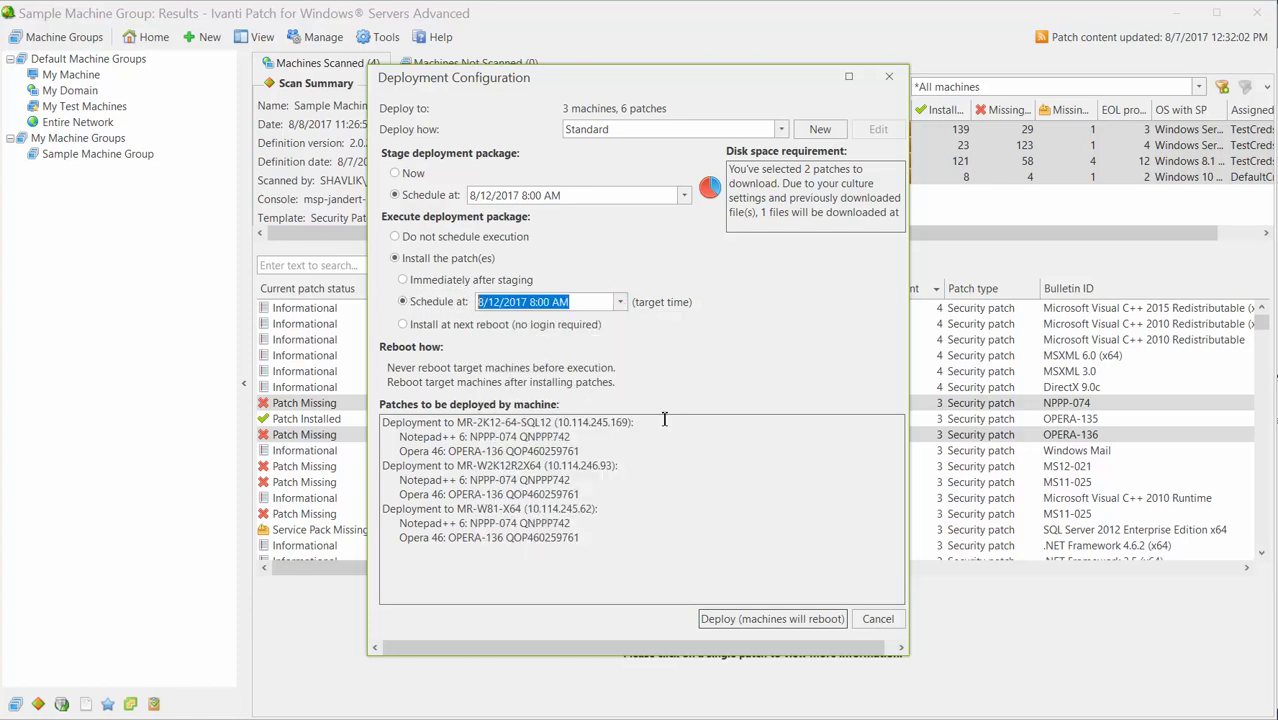
click(543, 304)
click(531, 303)
text(10)
key(Right)
key(Right)
key(p)
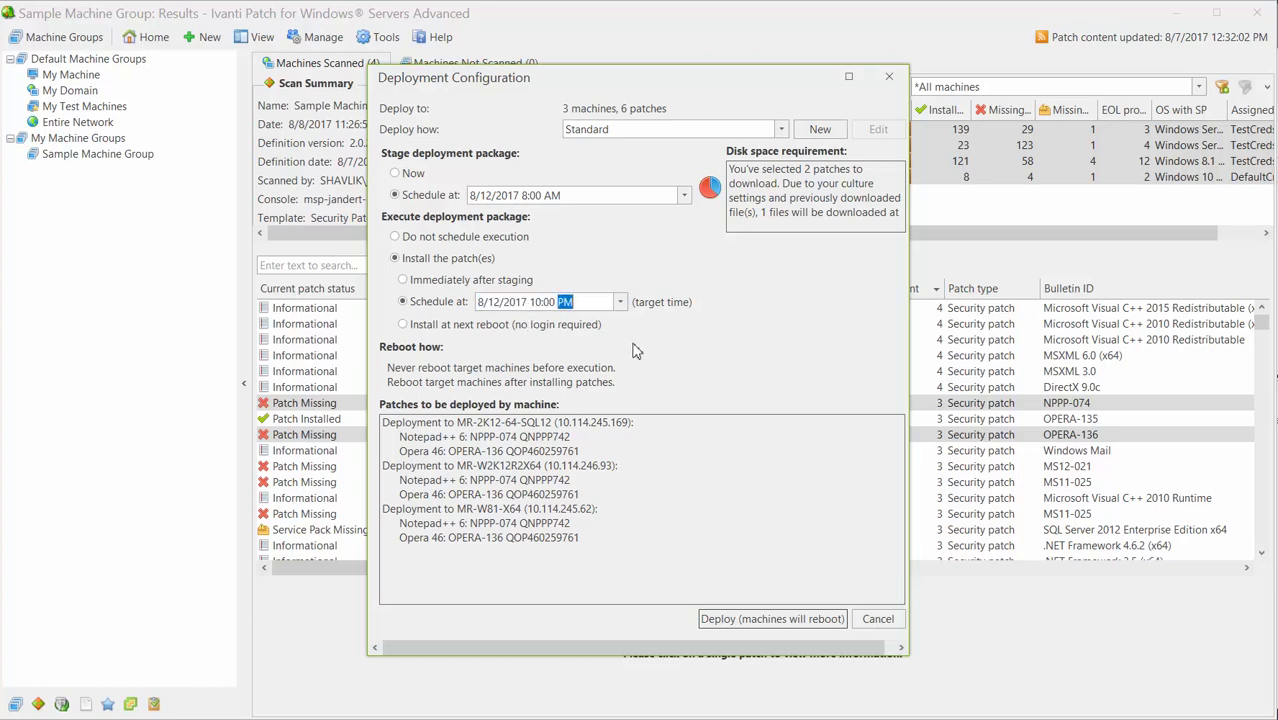
Step: Start the scheduled deployment, check its progress in the Deployment Tracker, and close the Operations Monitor
click(800, 620)
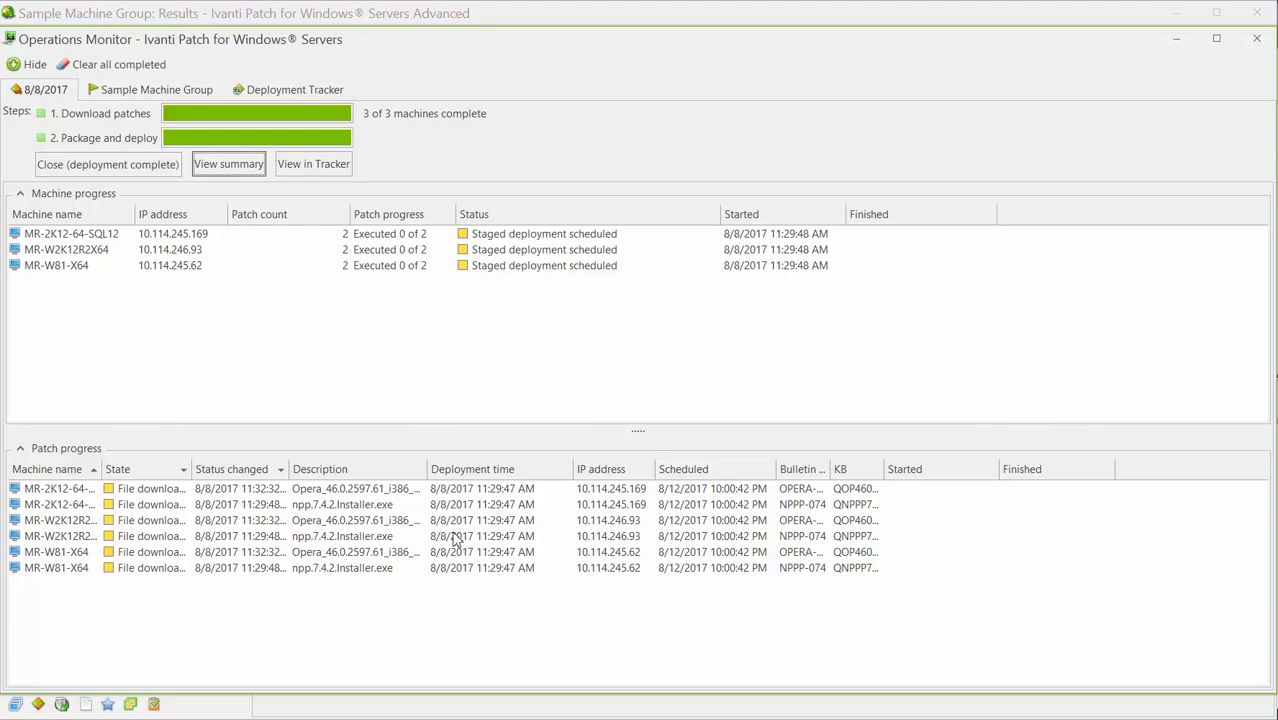
click(301, 165)
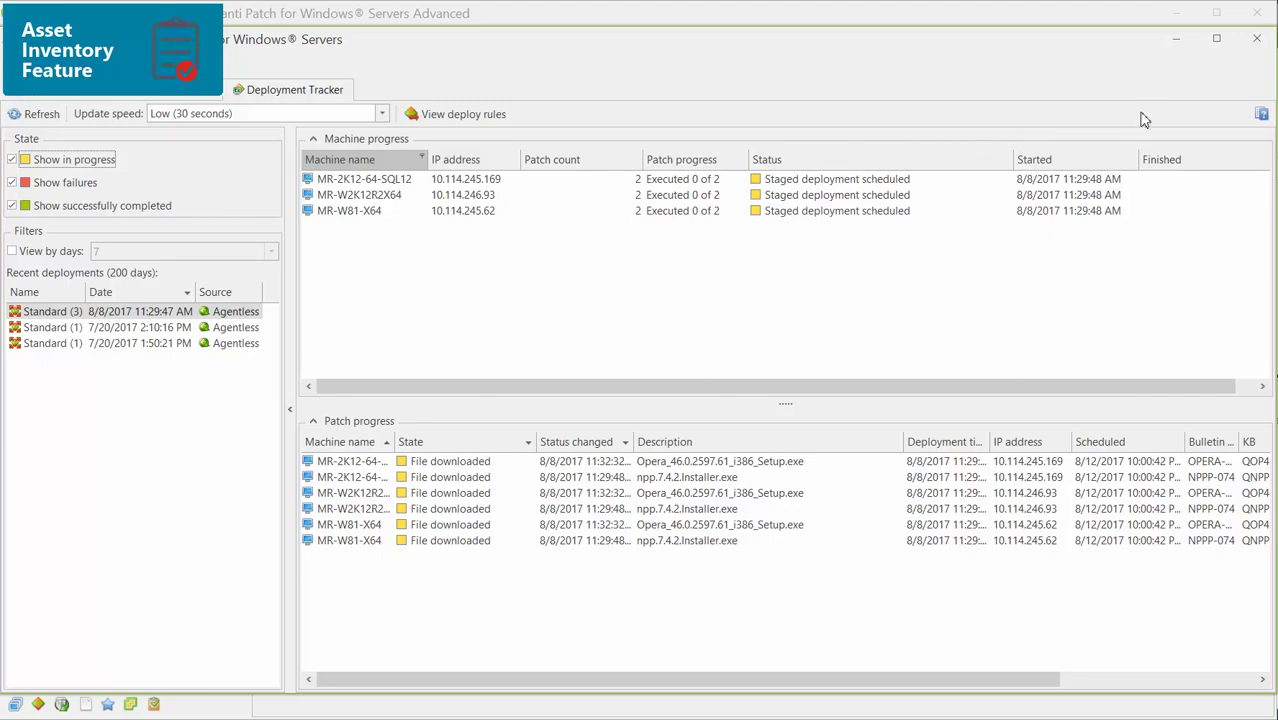
click(1256, 38)
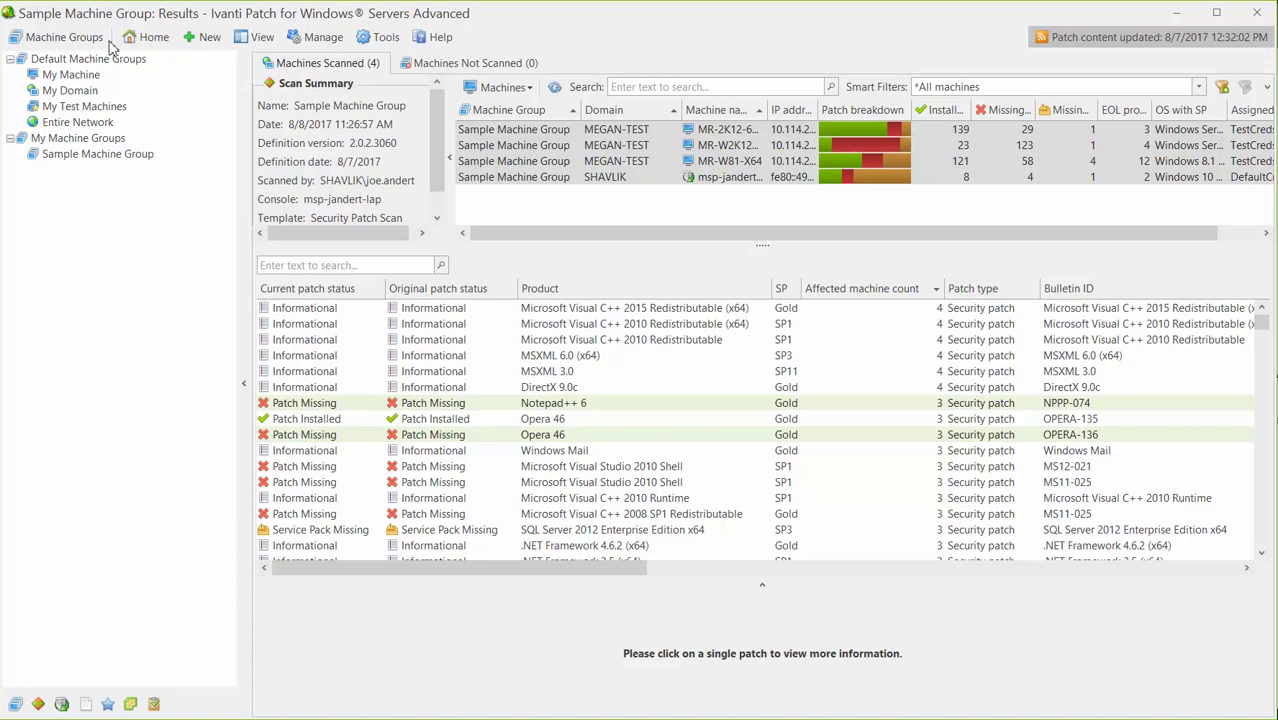
Step: Review the asset categories and e-mail report recipients in Sample Asset Scan Template, leaving it without saving
click(68, 40)
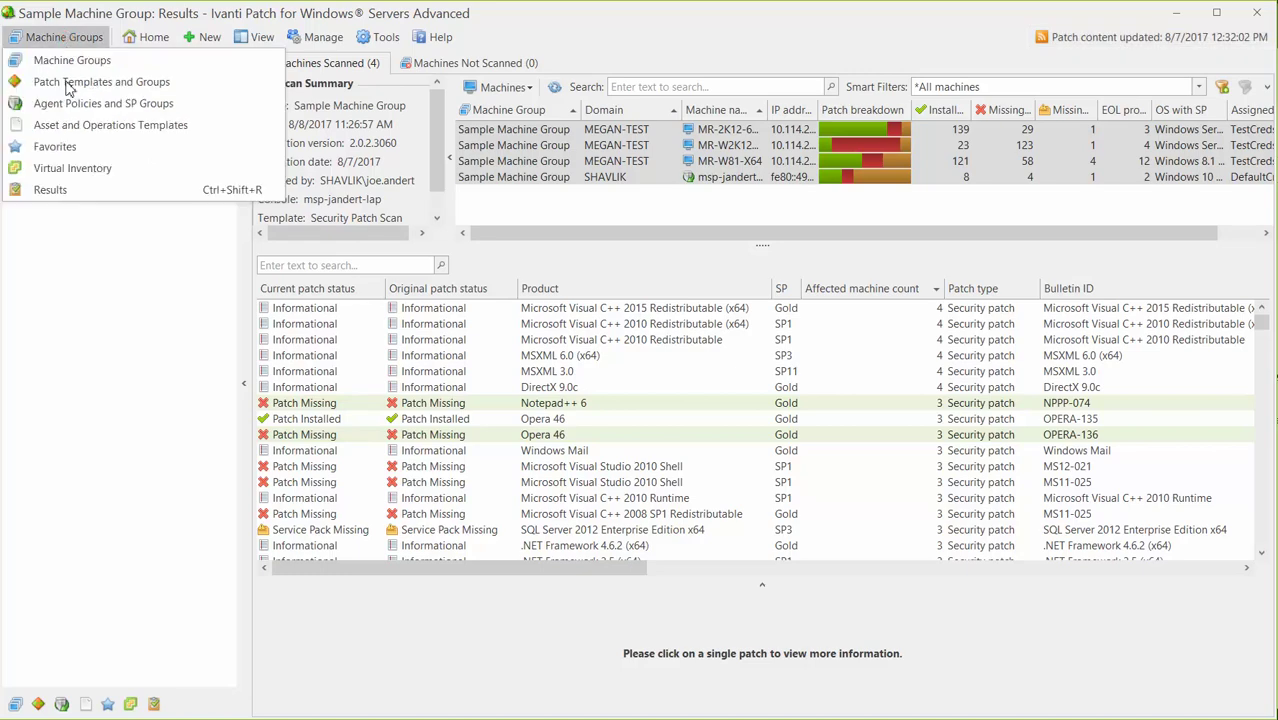
click(68, 125)
double_click(72, 107)
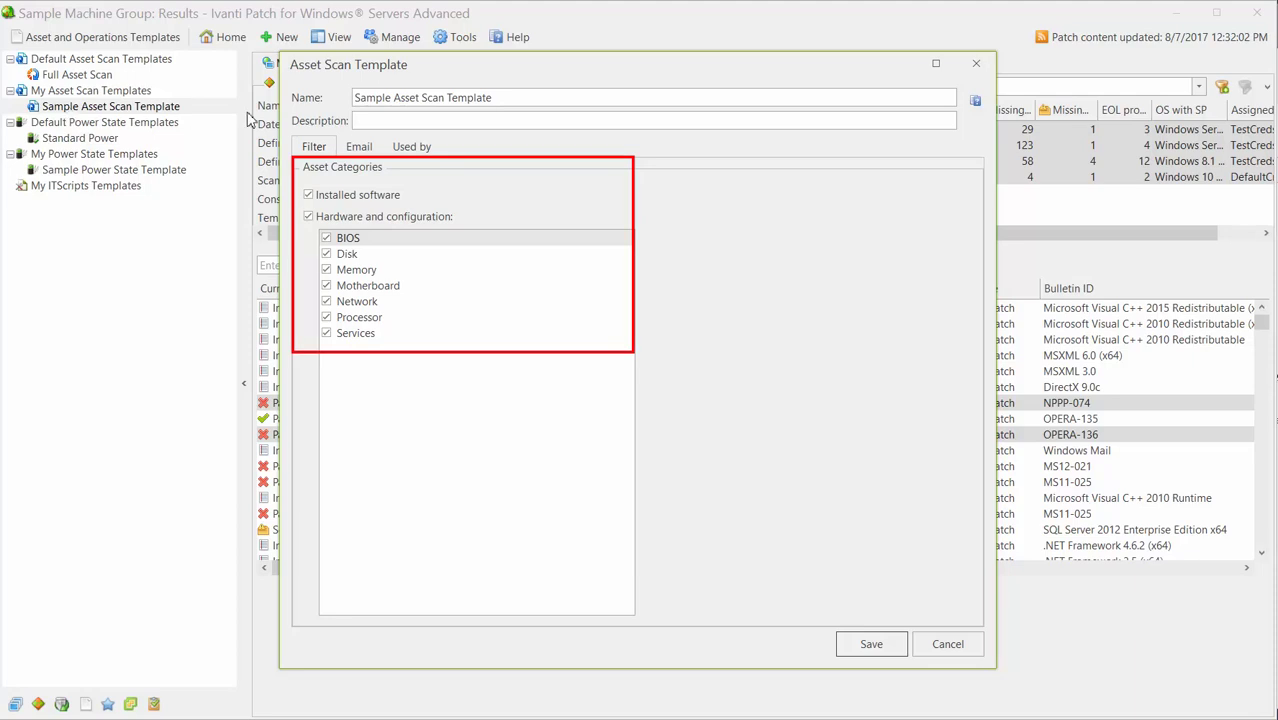
click(362, 147)
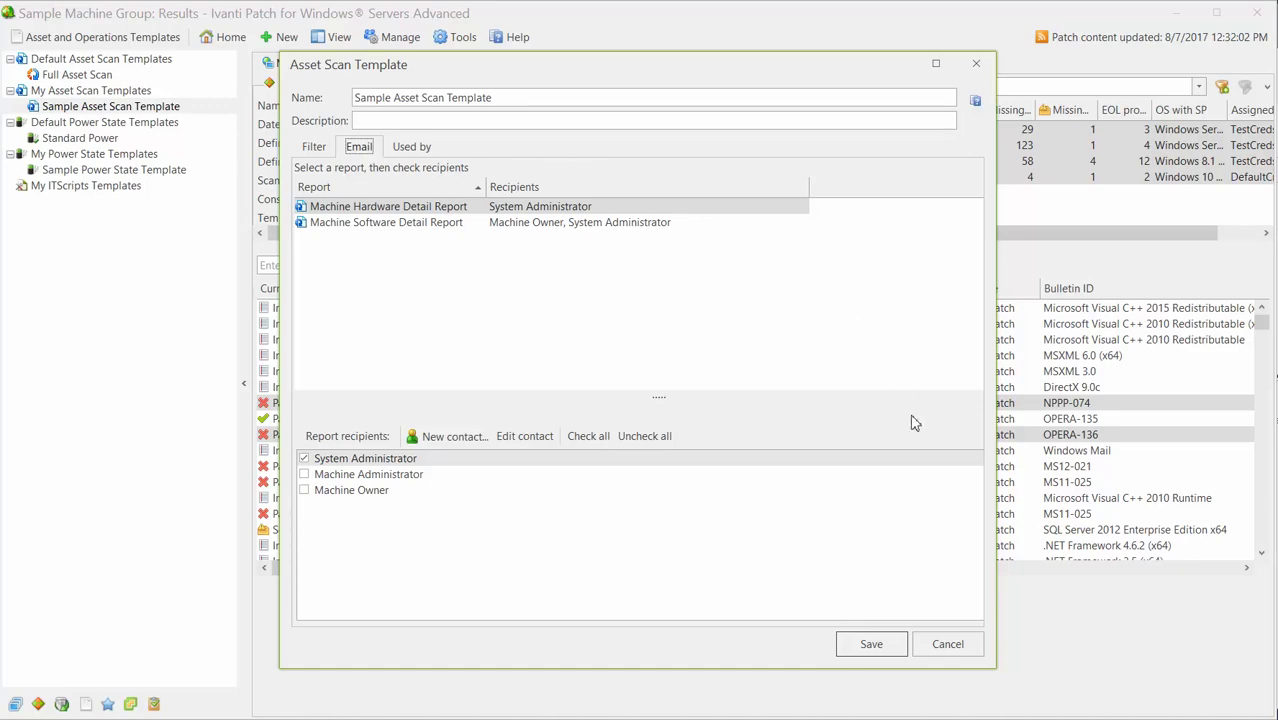
click(948, 645)
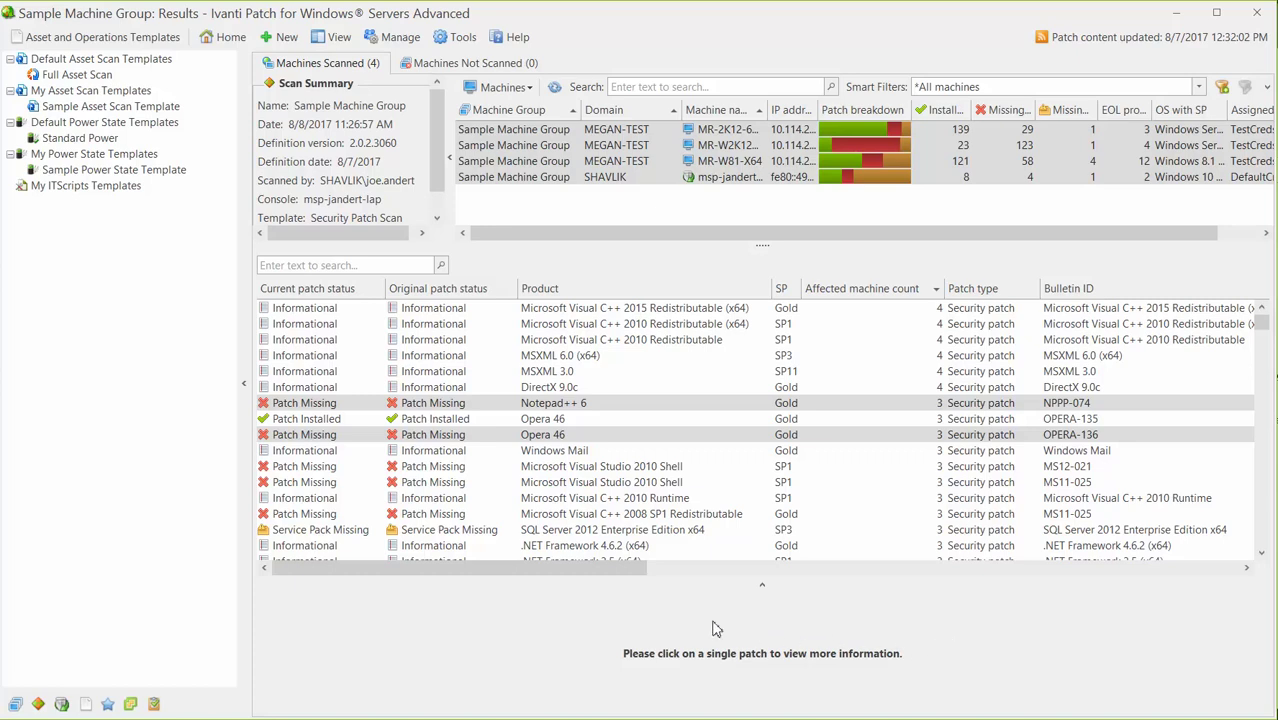
Step: Run an immediate asset inventory scan of Sample Machine Group with Sample Asset Scan Template, and close the completed scan and monitor
click(226, 37)
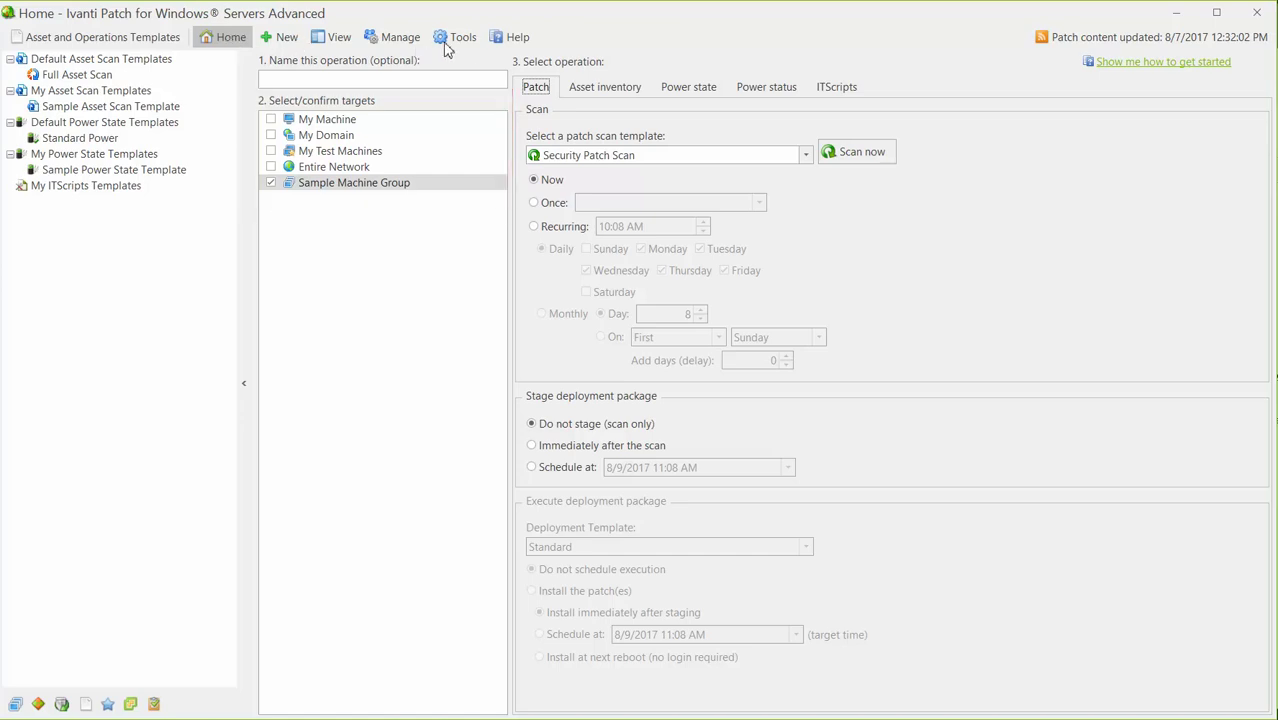
click(603, 91)
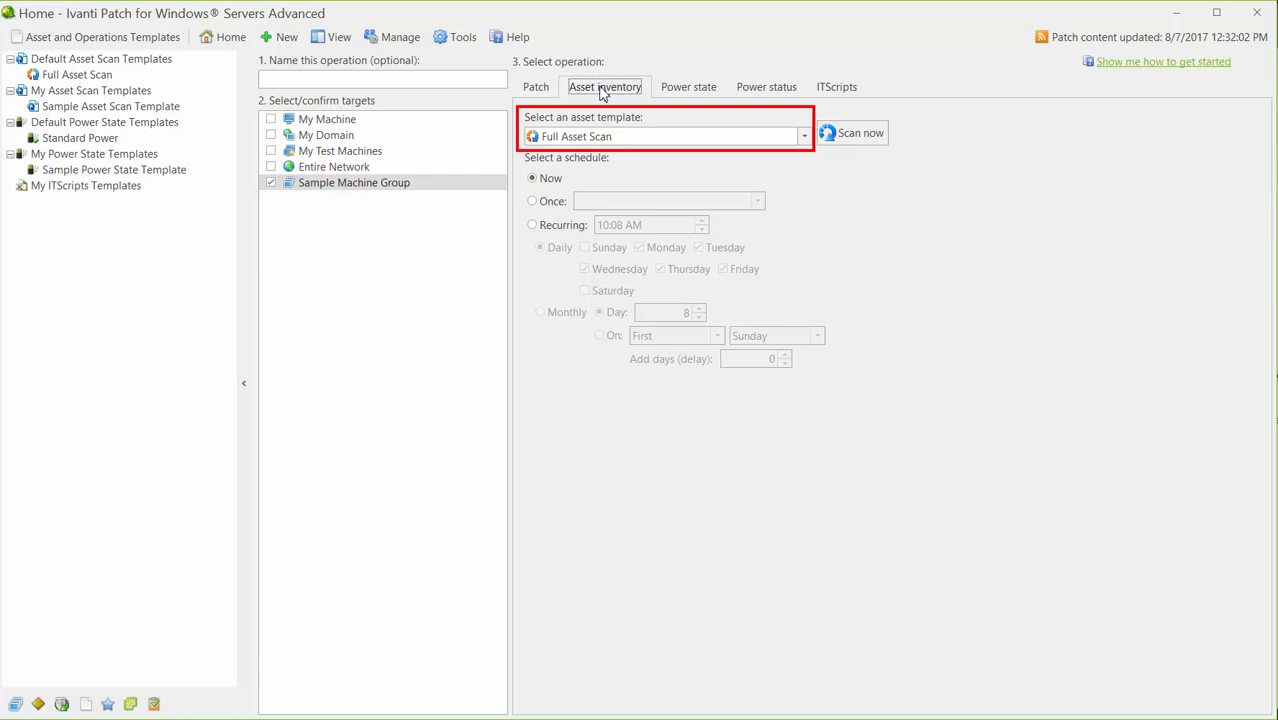
click(803, 138)
click(640, 170)
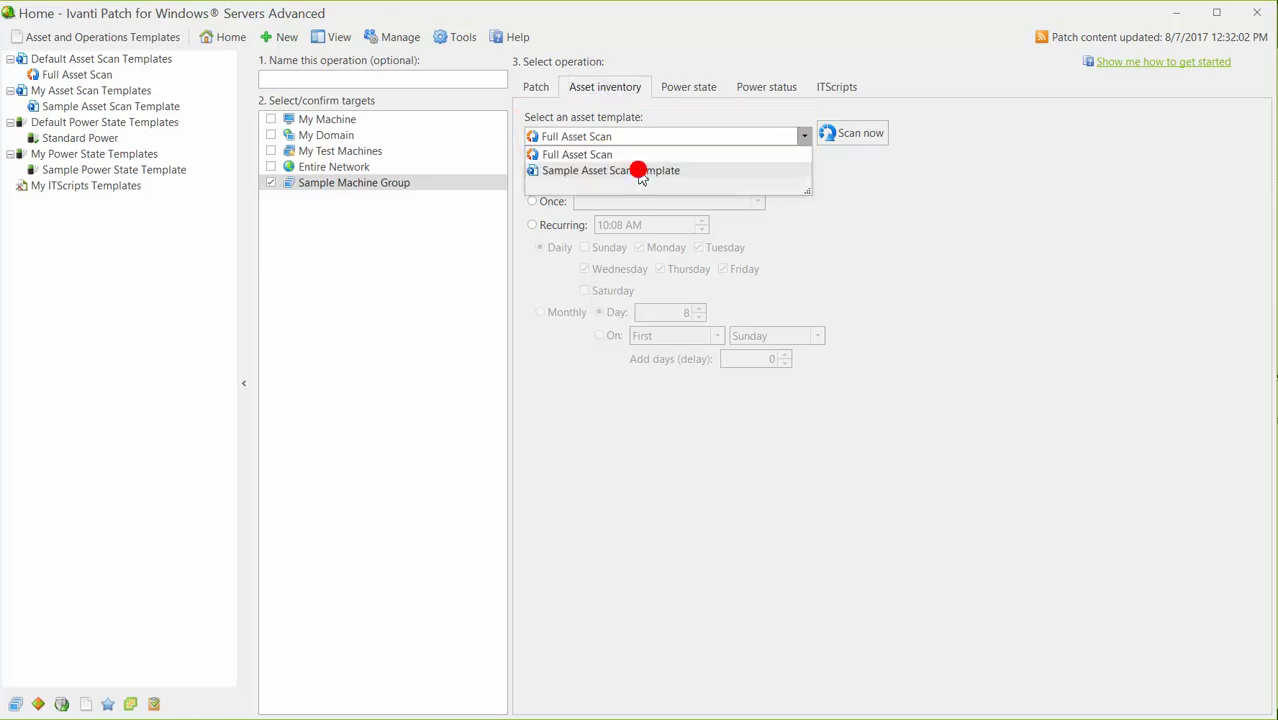
click(855, 138)
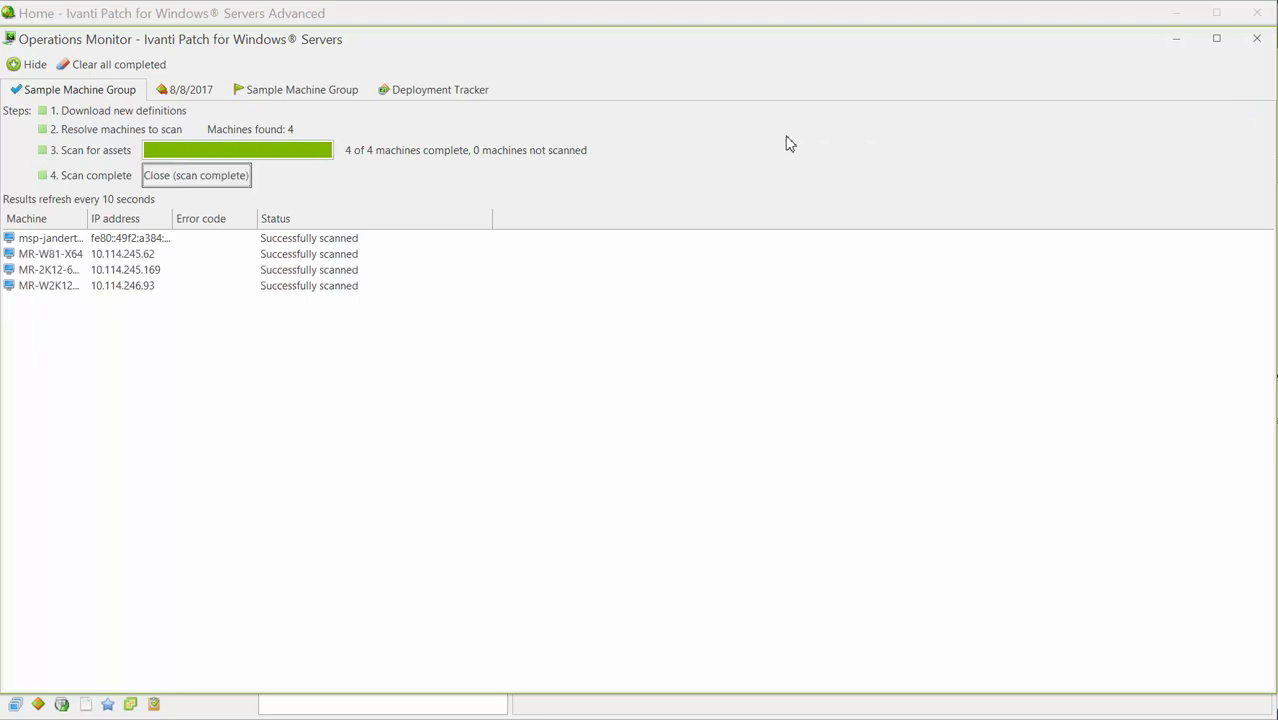
click(192, 175)
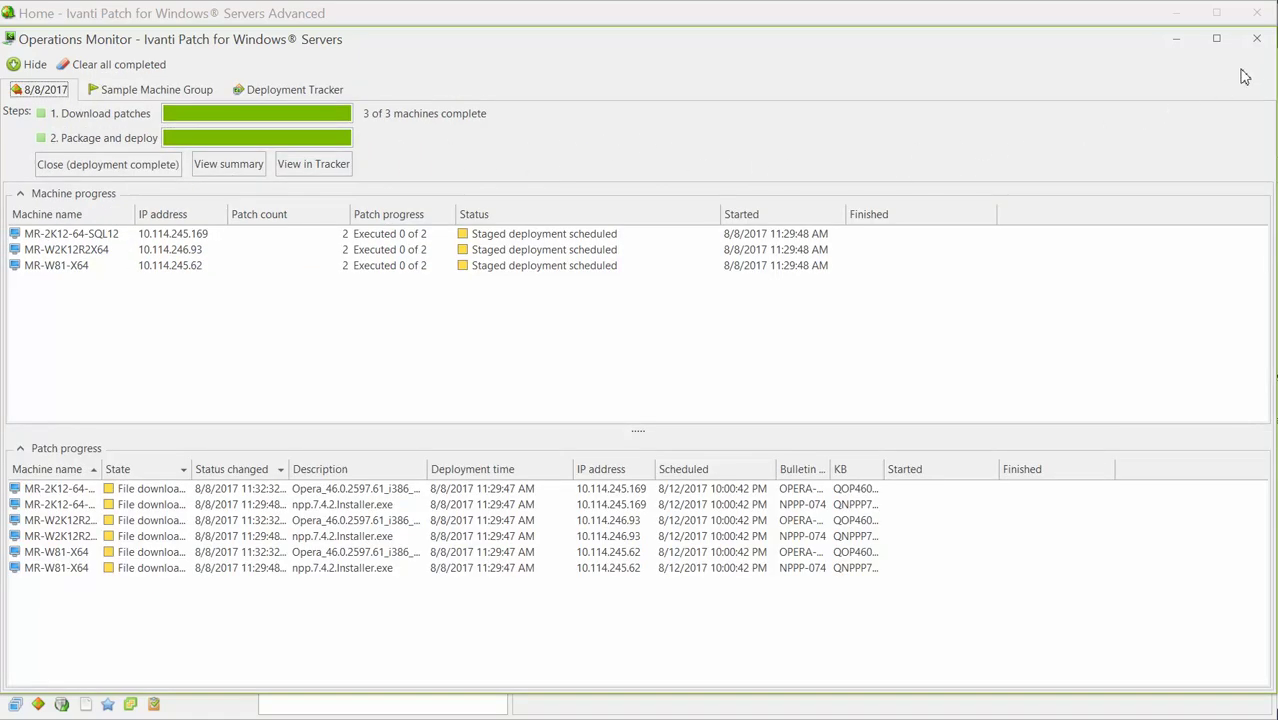
click(1257, 38)
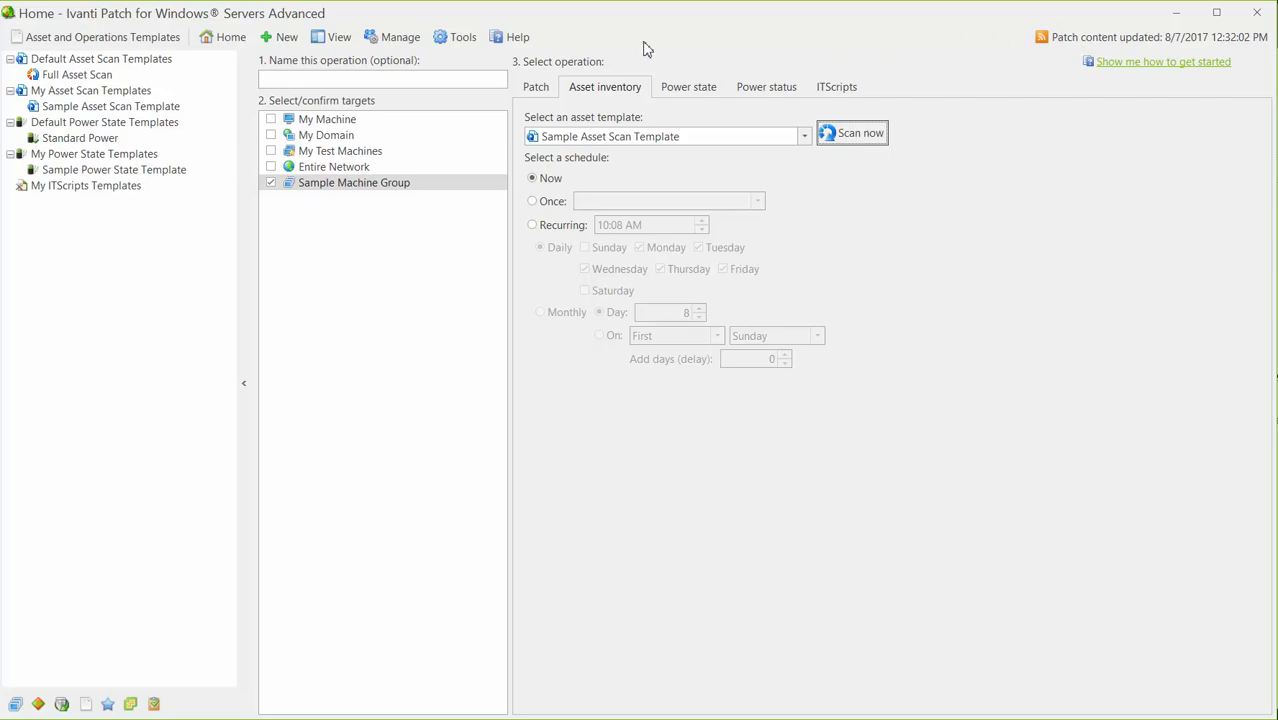
Step: Open the Machines view and display the software assets of the machine in the My Machine group
click(331, 39)
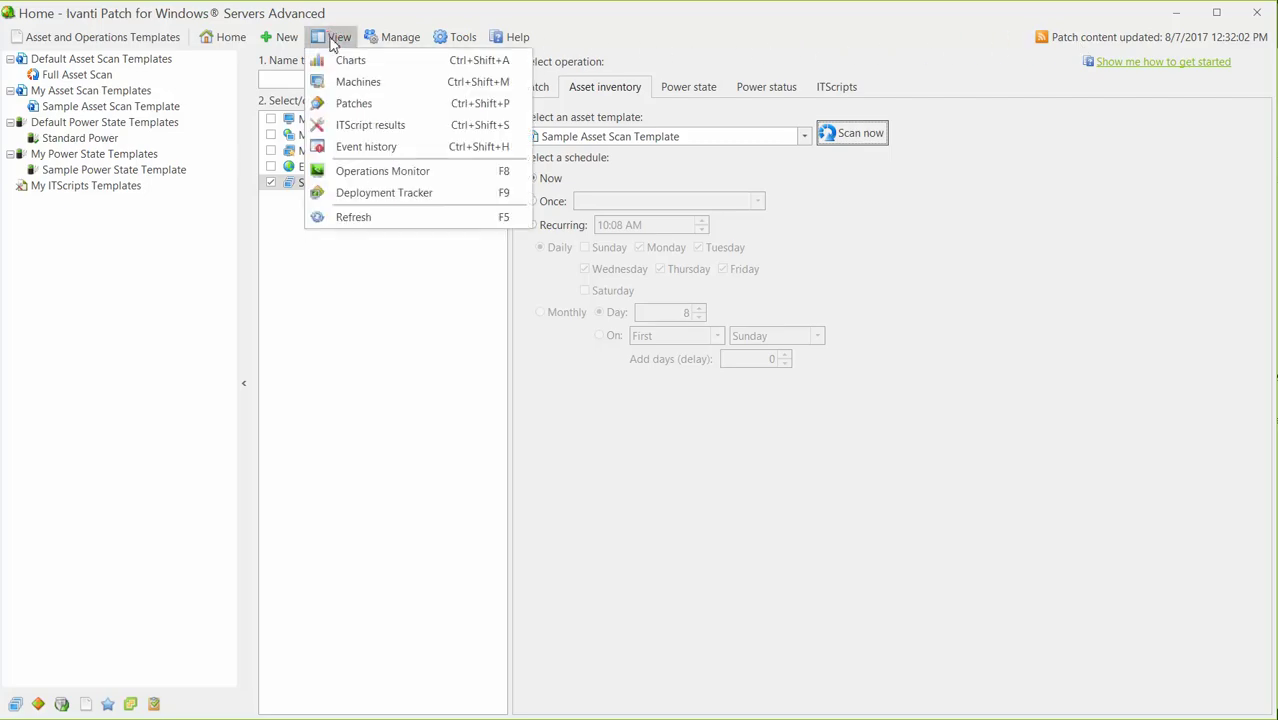
click(349, 82)
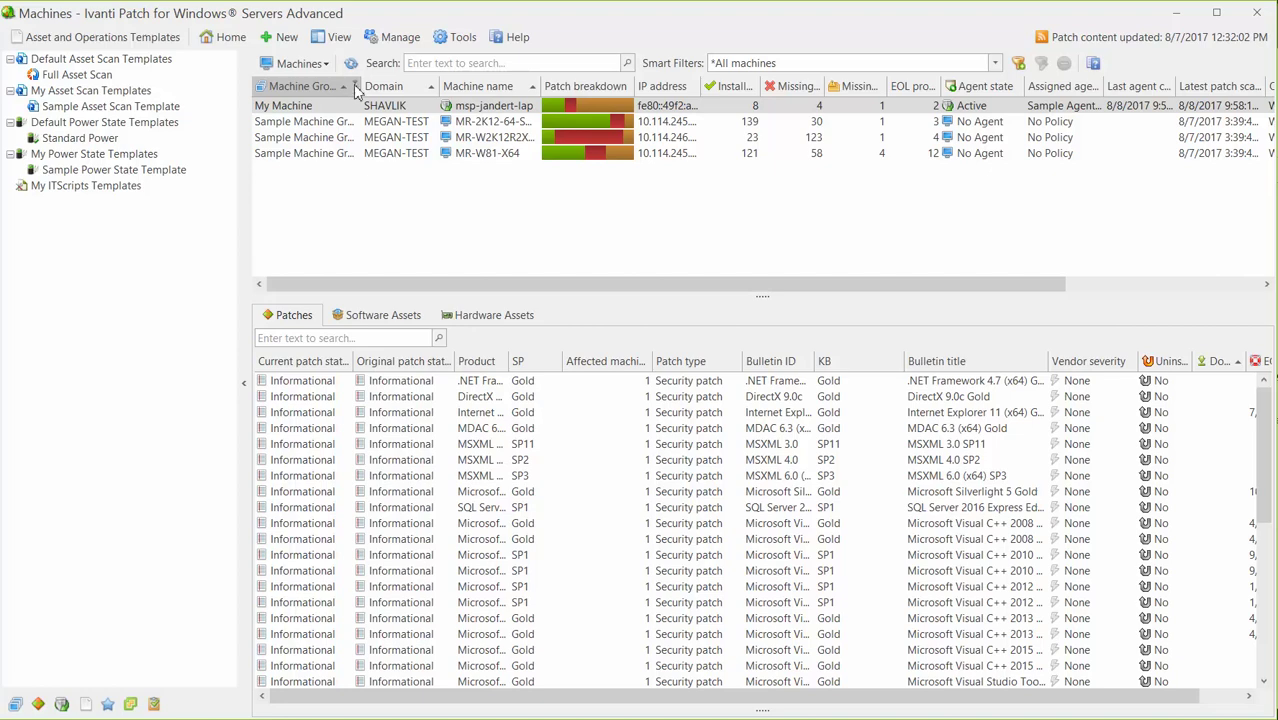
click(375, 318)
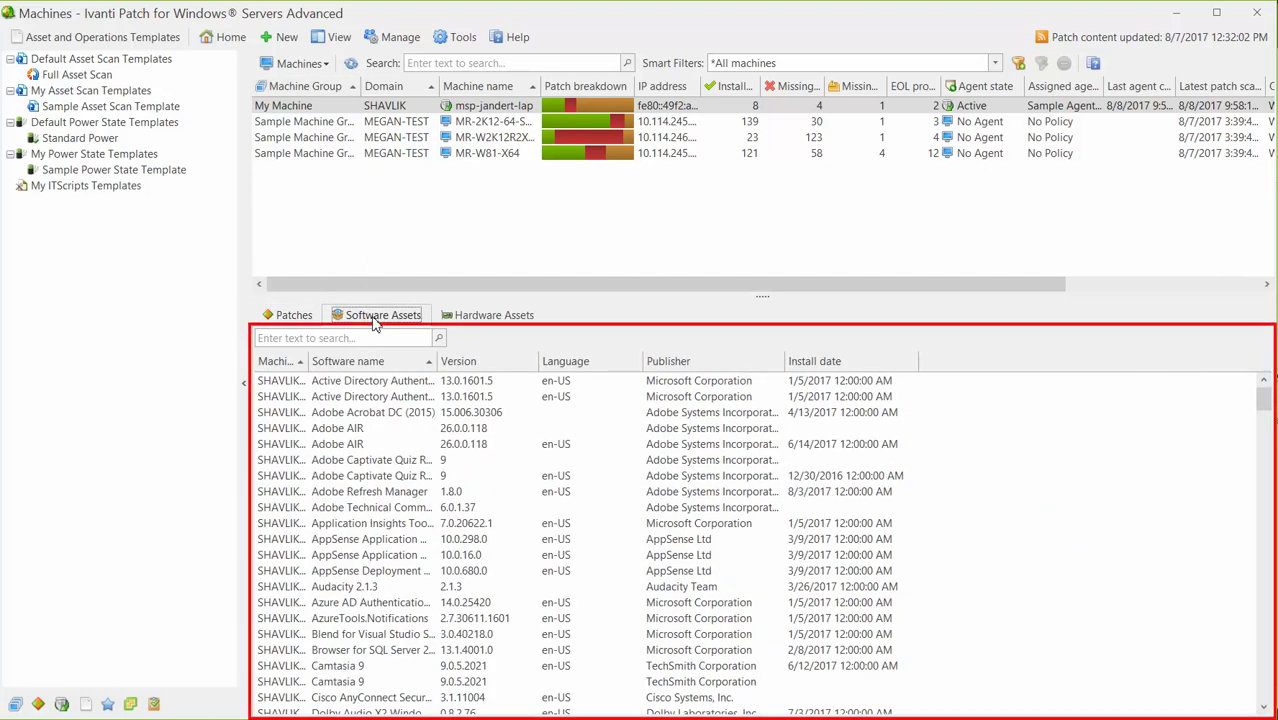
Step: Display the selected machine's hardware assets for the Win32_Processor class and for the Win32_PhysicalMemory class
click(462, 320)
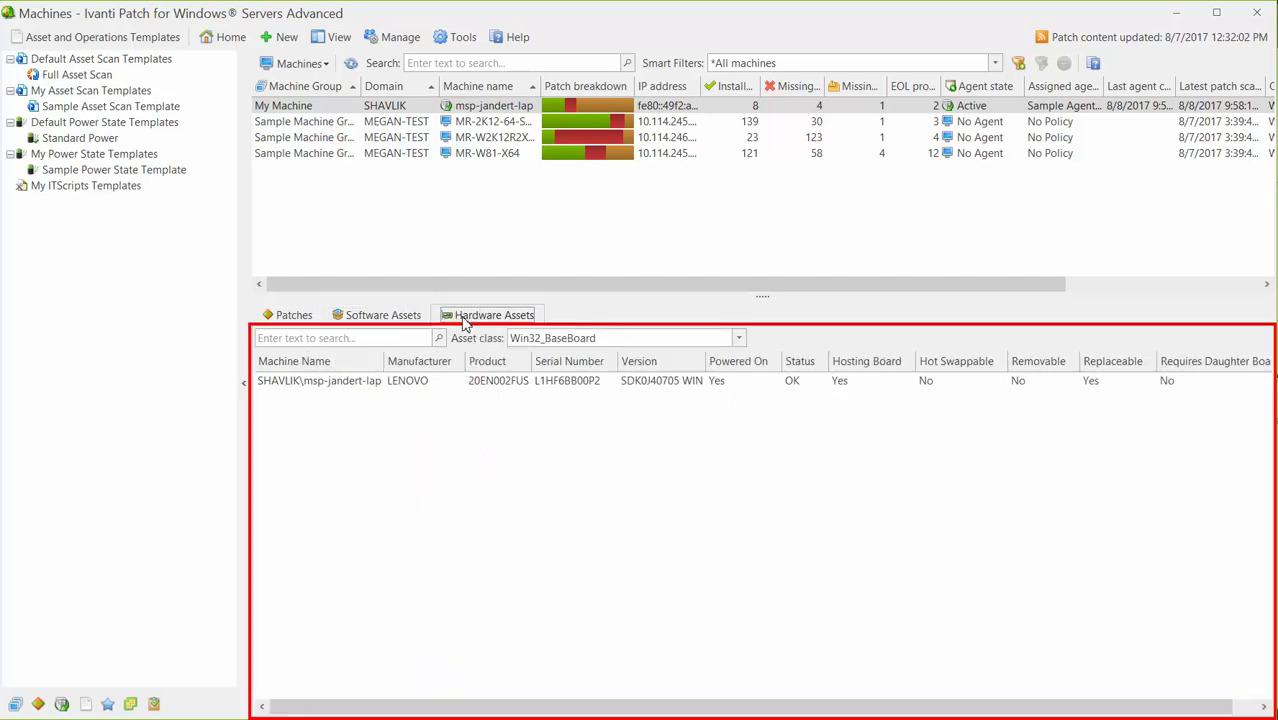
click(737, 339)
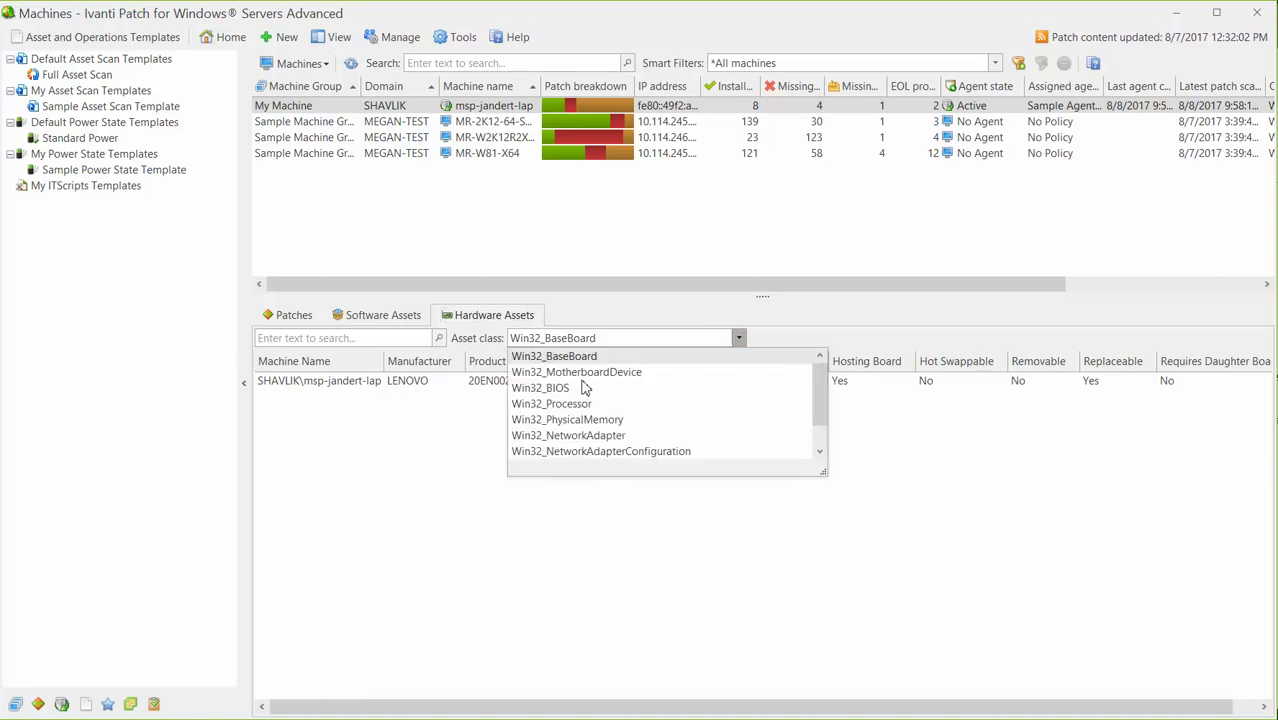
click(572, 404)
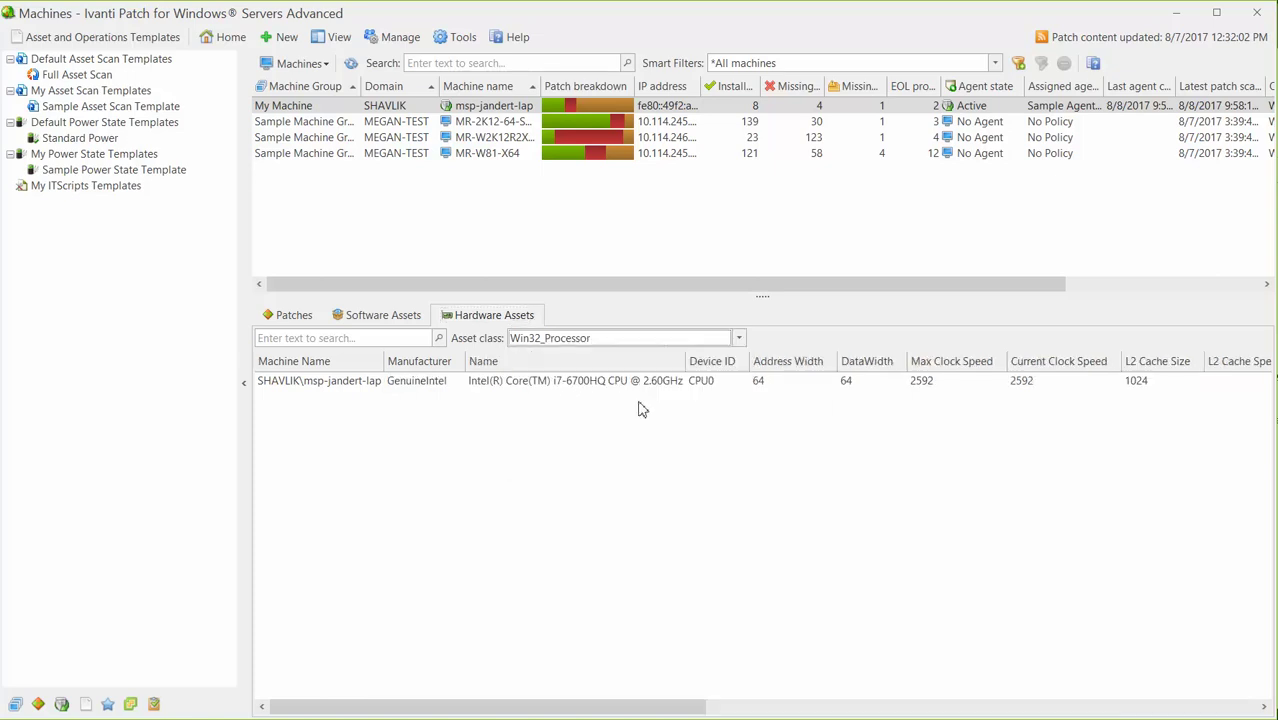
click(739, 340)
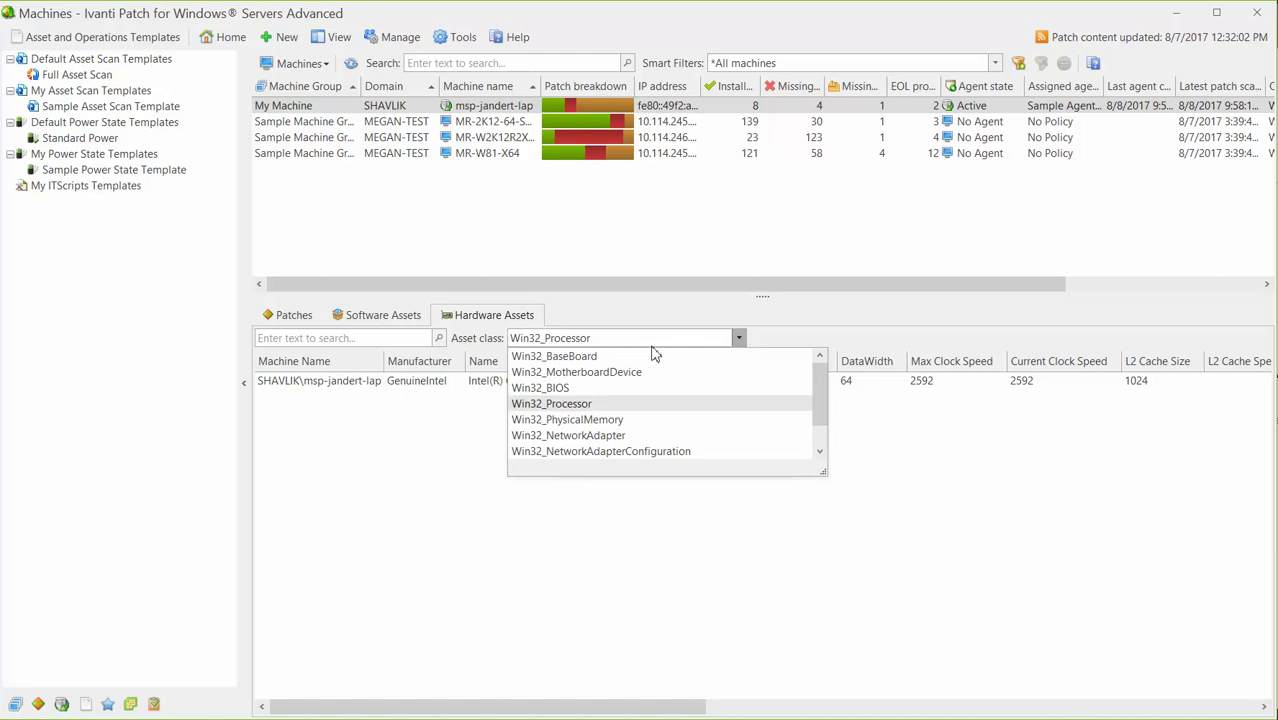
click(585, 420)
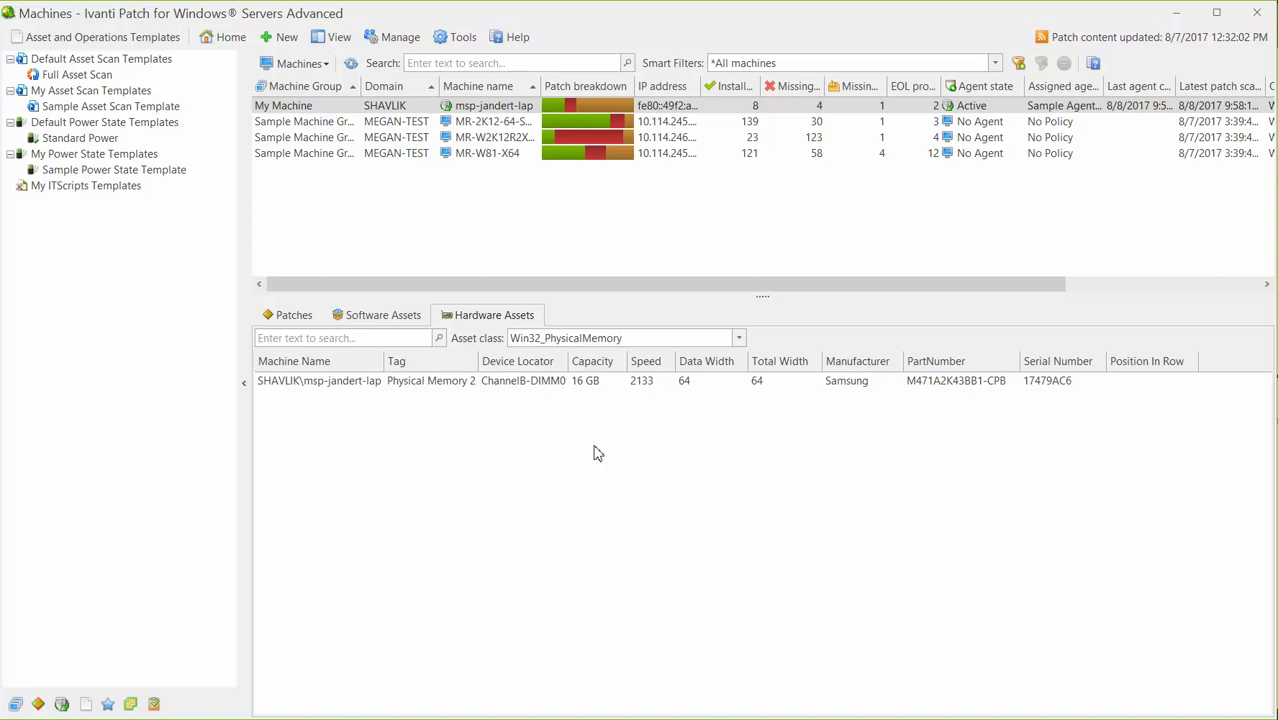
Step: Run an immediate power status scan of the machine MR-W81-X64 and close the Operations Monitor
right_click(468, 155)
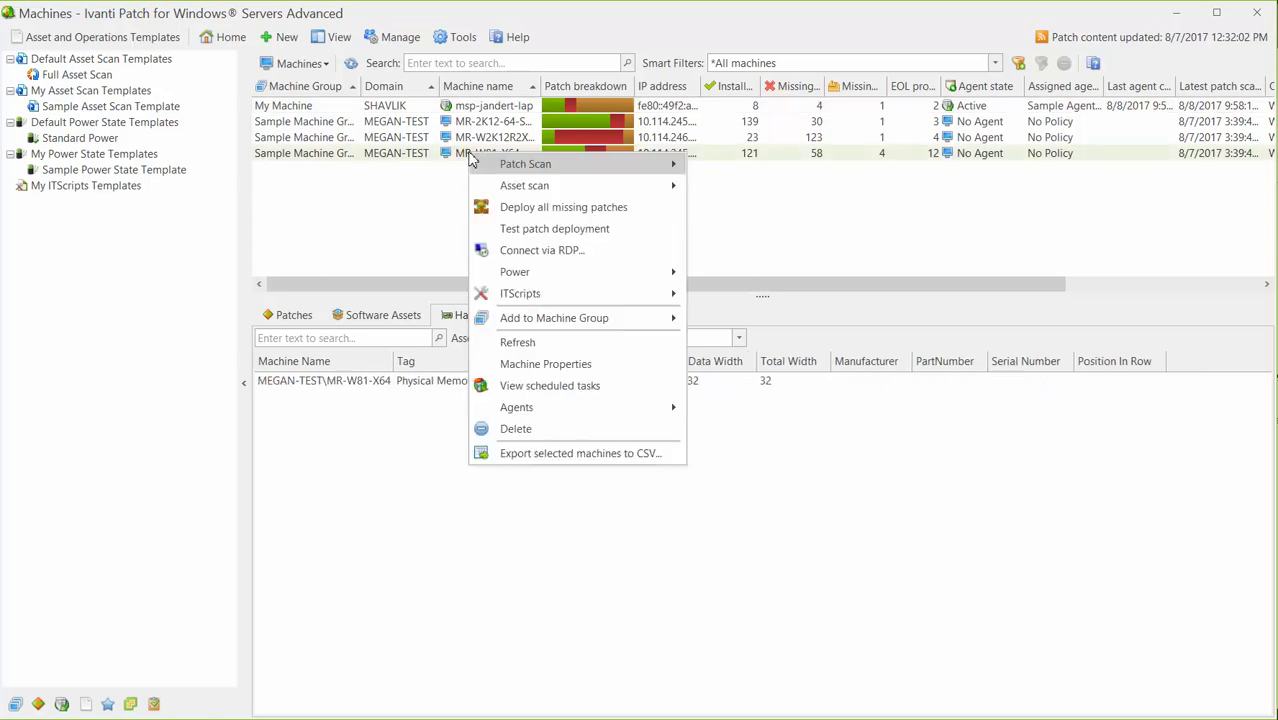
mouse_move(538, 278)
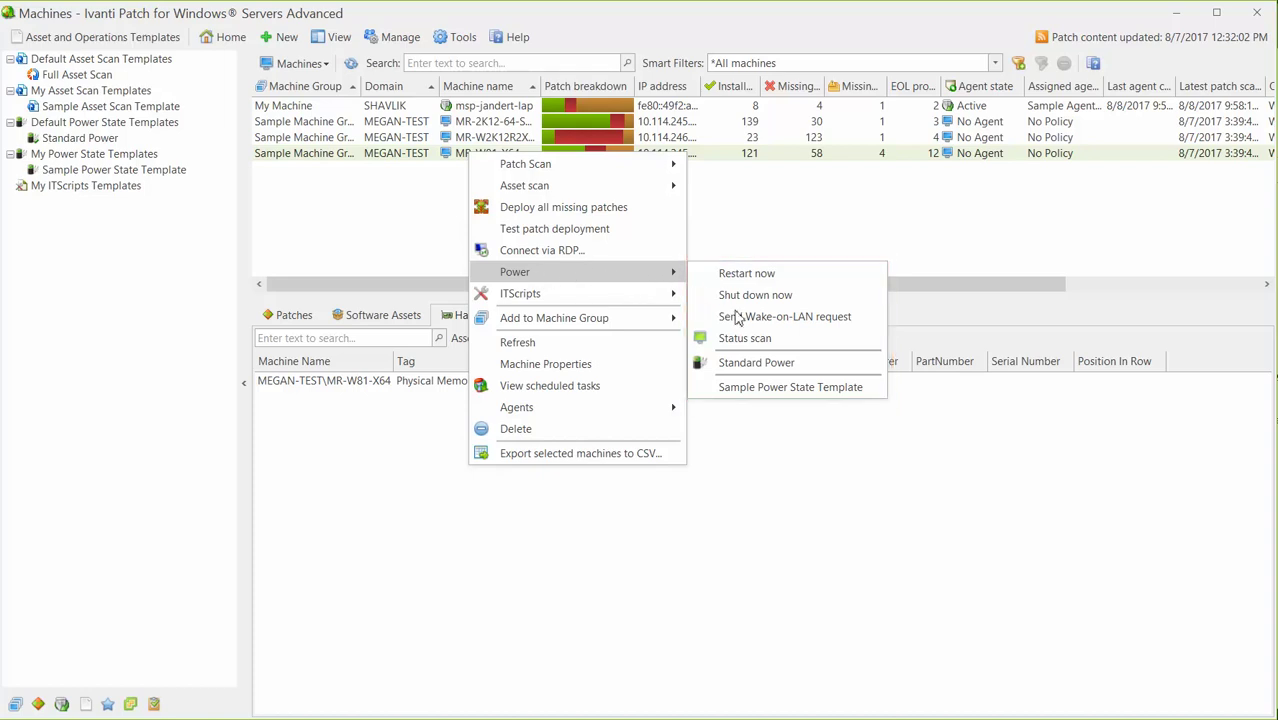
click(745, 339)
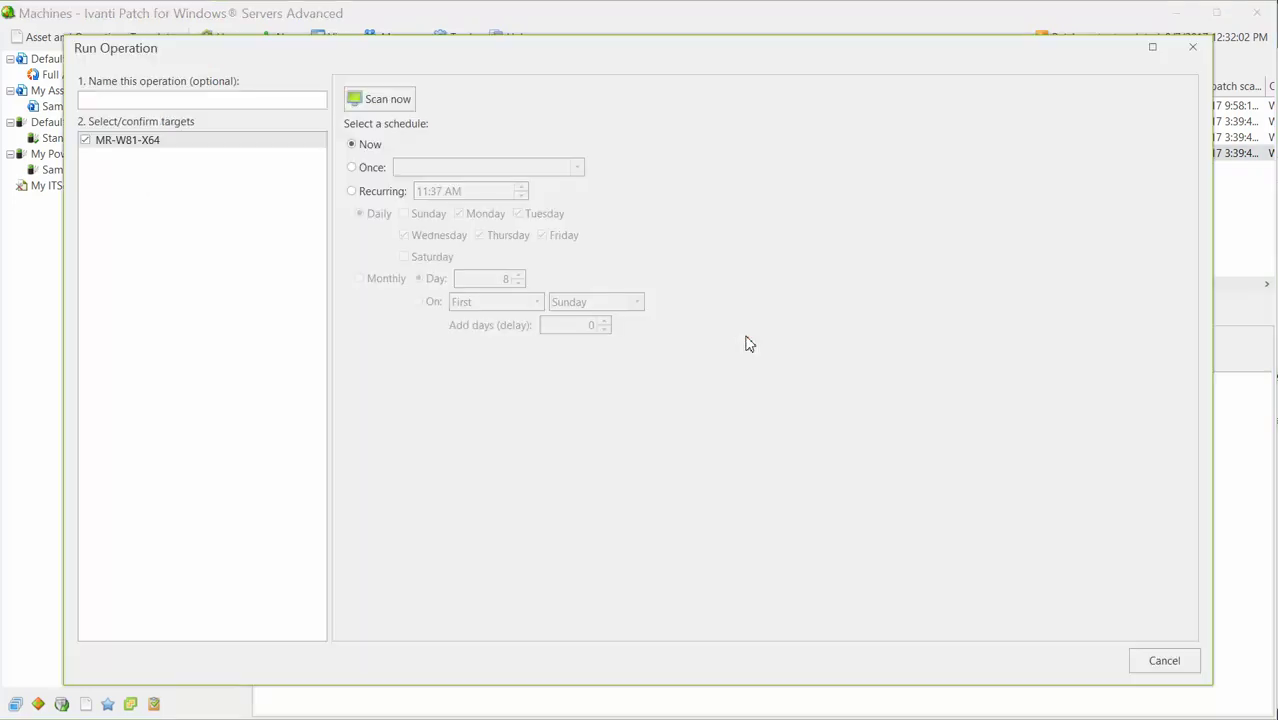
click(387, 104)
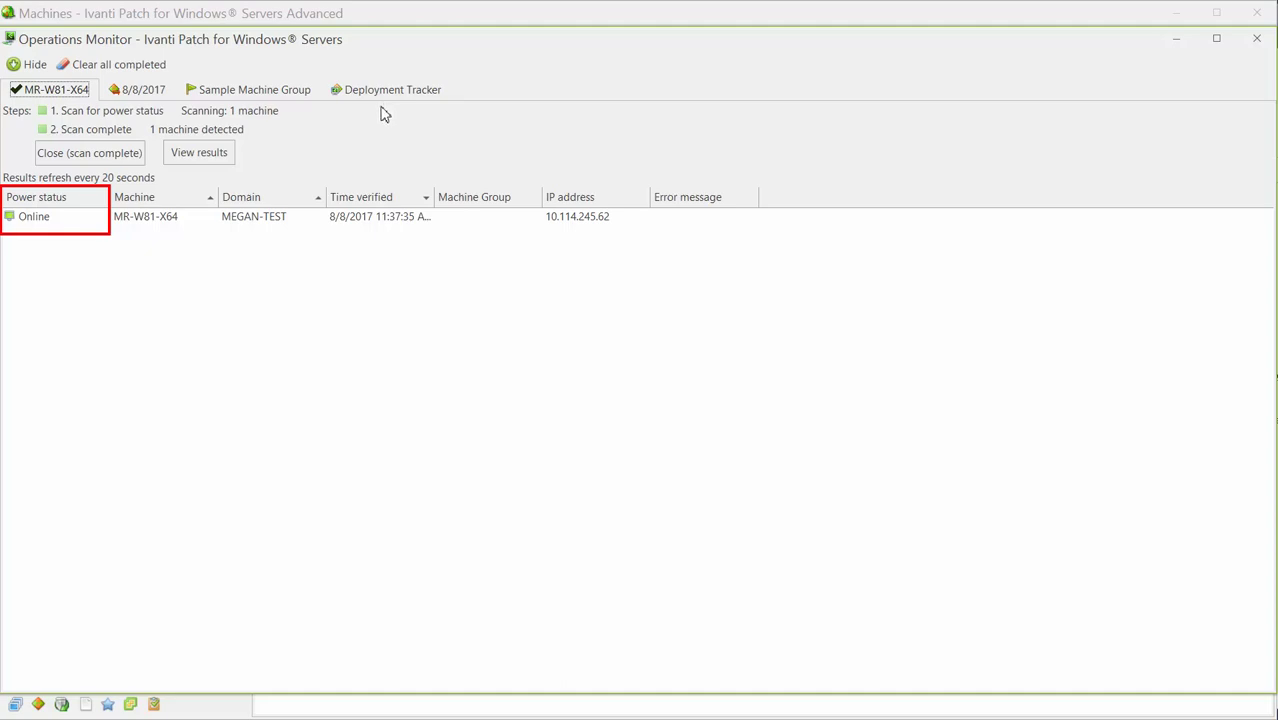
click(1255, 42)
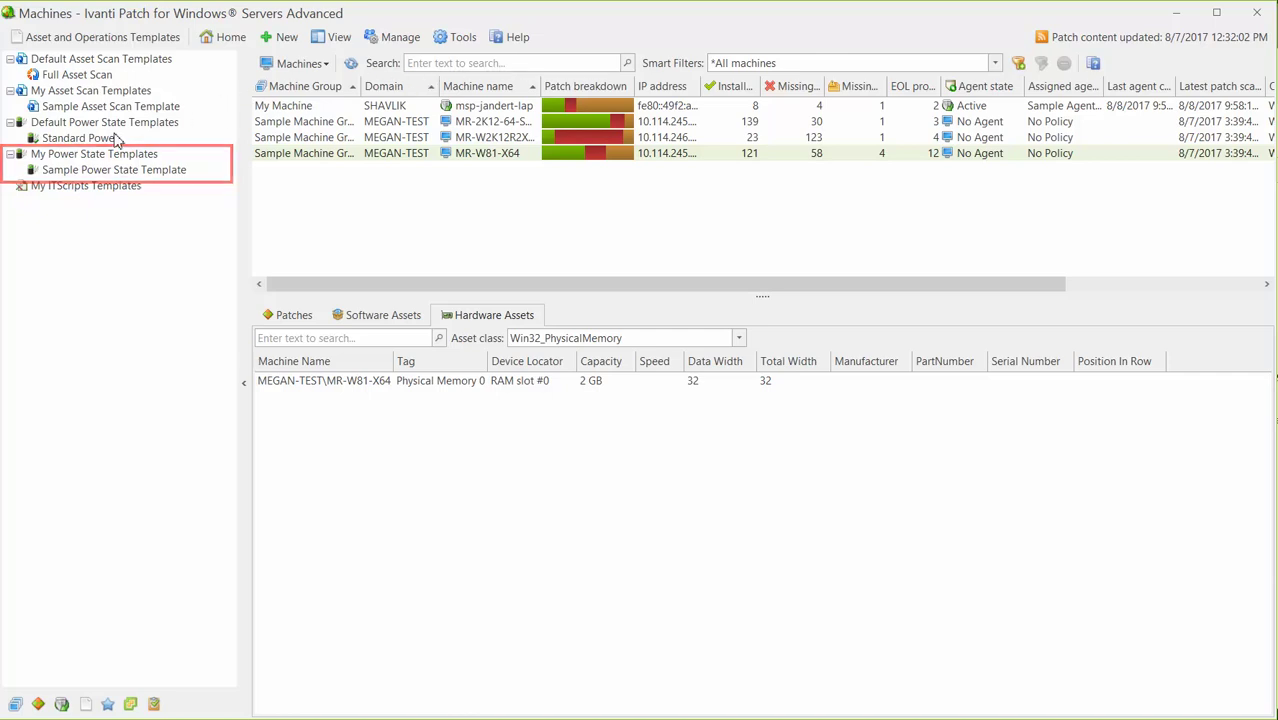
Step: Review the available power actions in Sample Power State Template, leaving it without saving
double_click(86, 171)
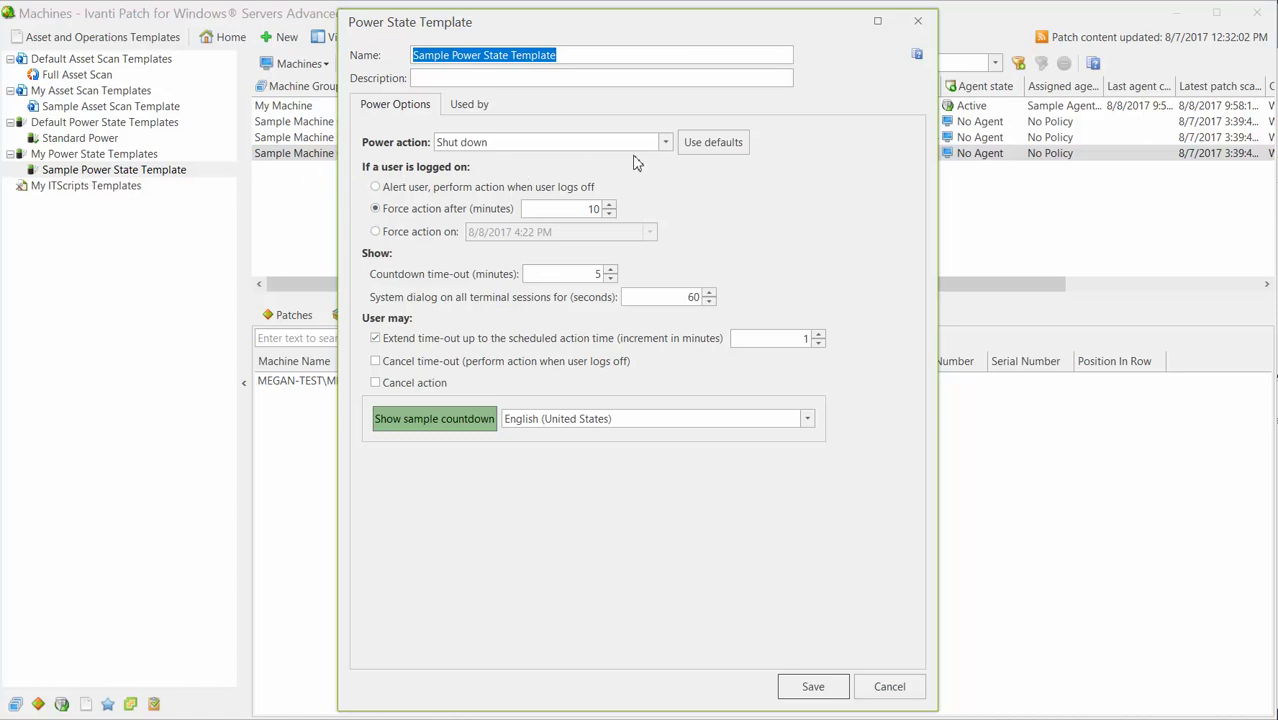
click(665, 142)
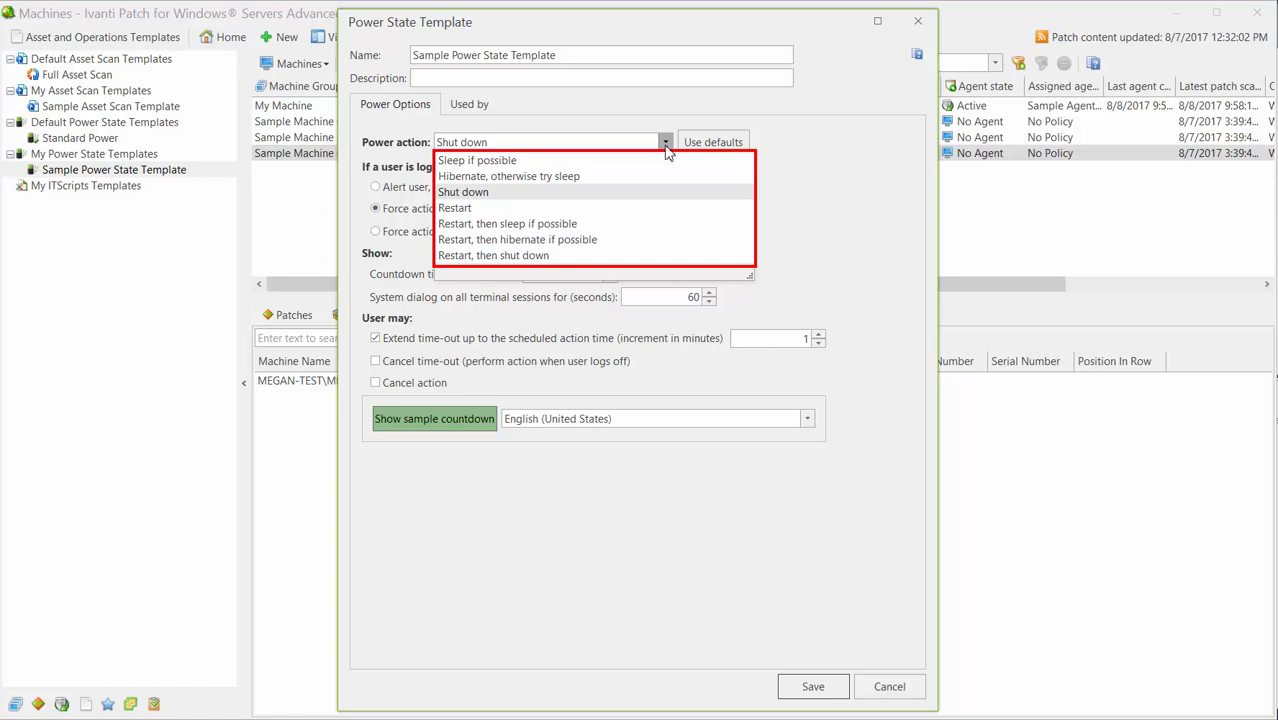
click(666, 146)
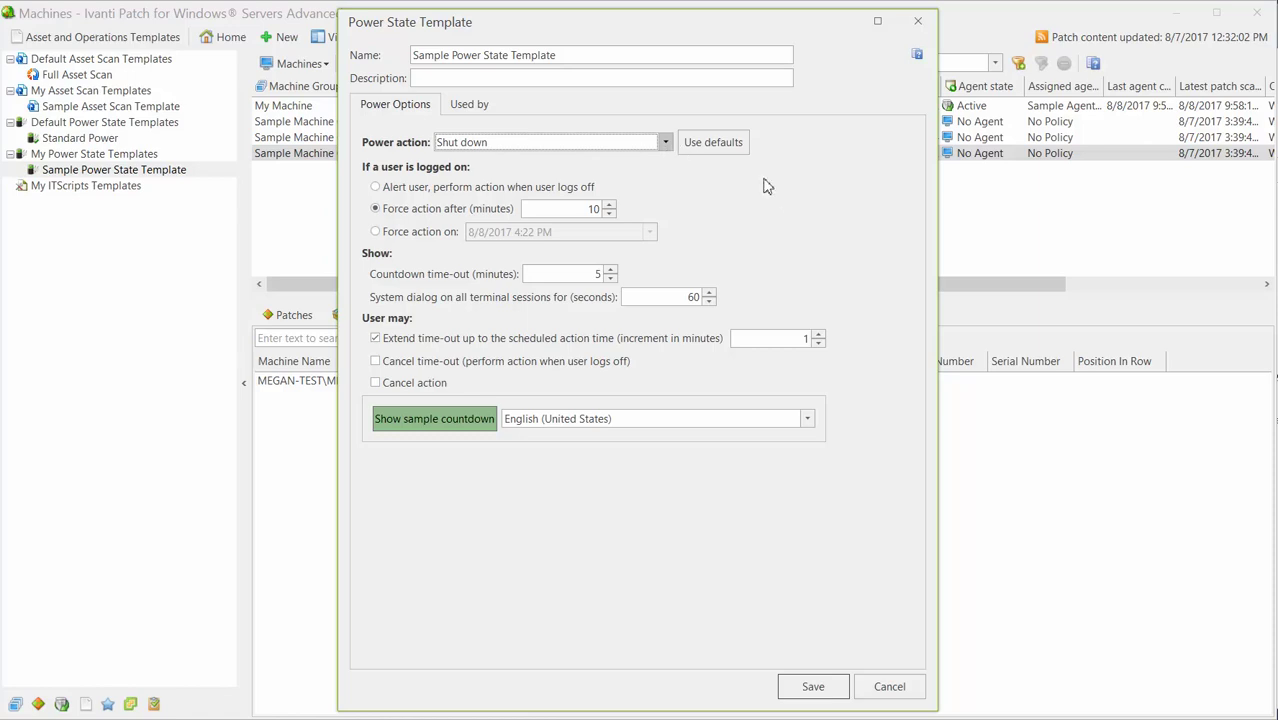
click(889, 686)
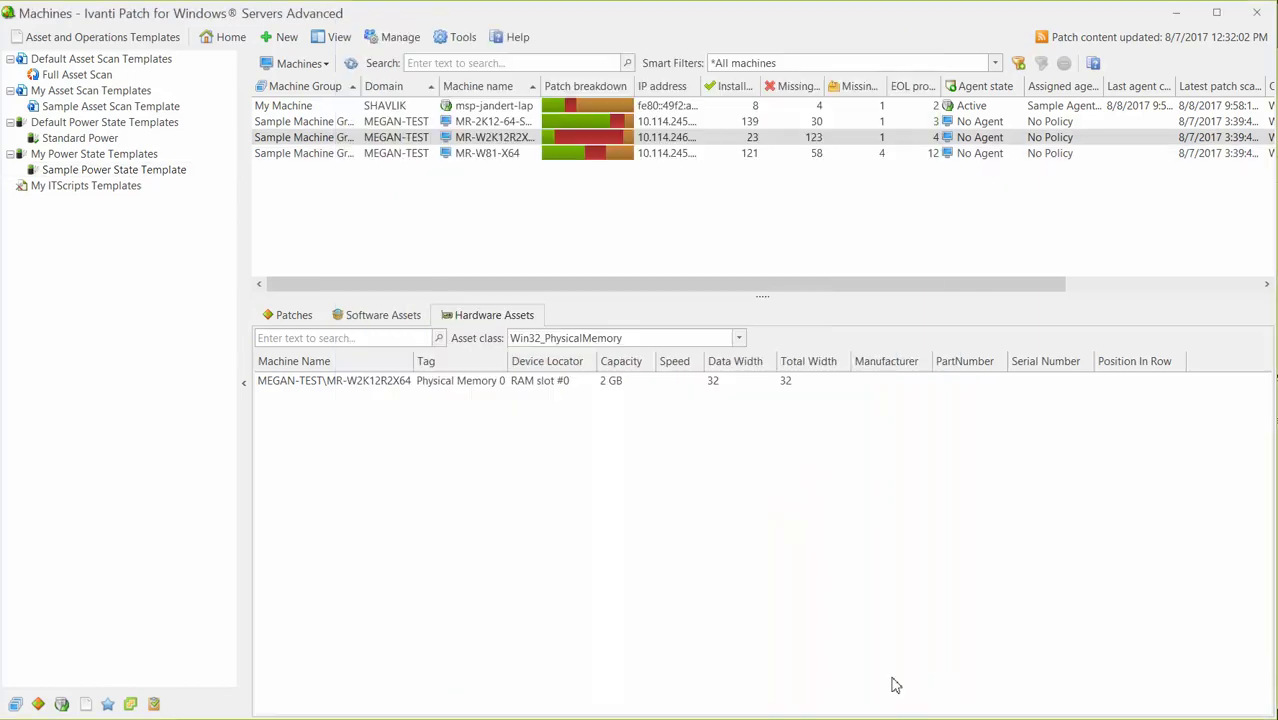
Step: Set up a power state change with Sample Power State Template for the three Sample Machine Group machines
click(476, 158)
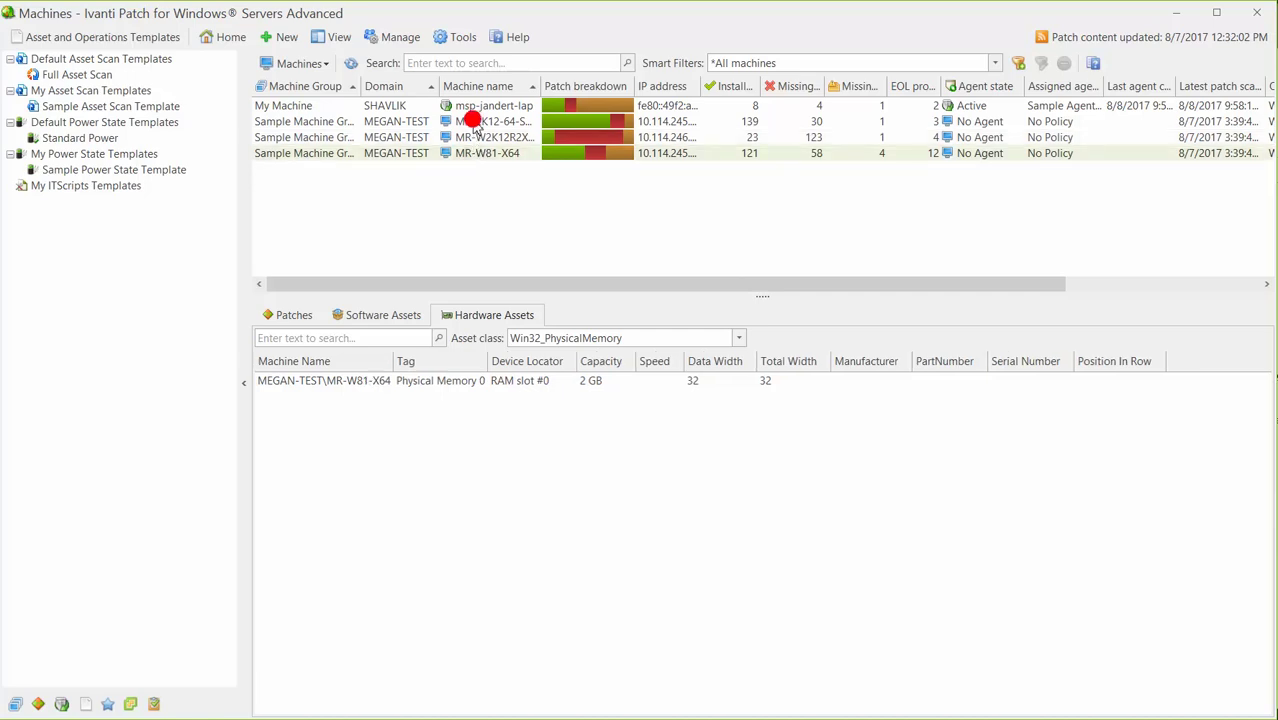
shift+click(475, 122)
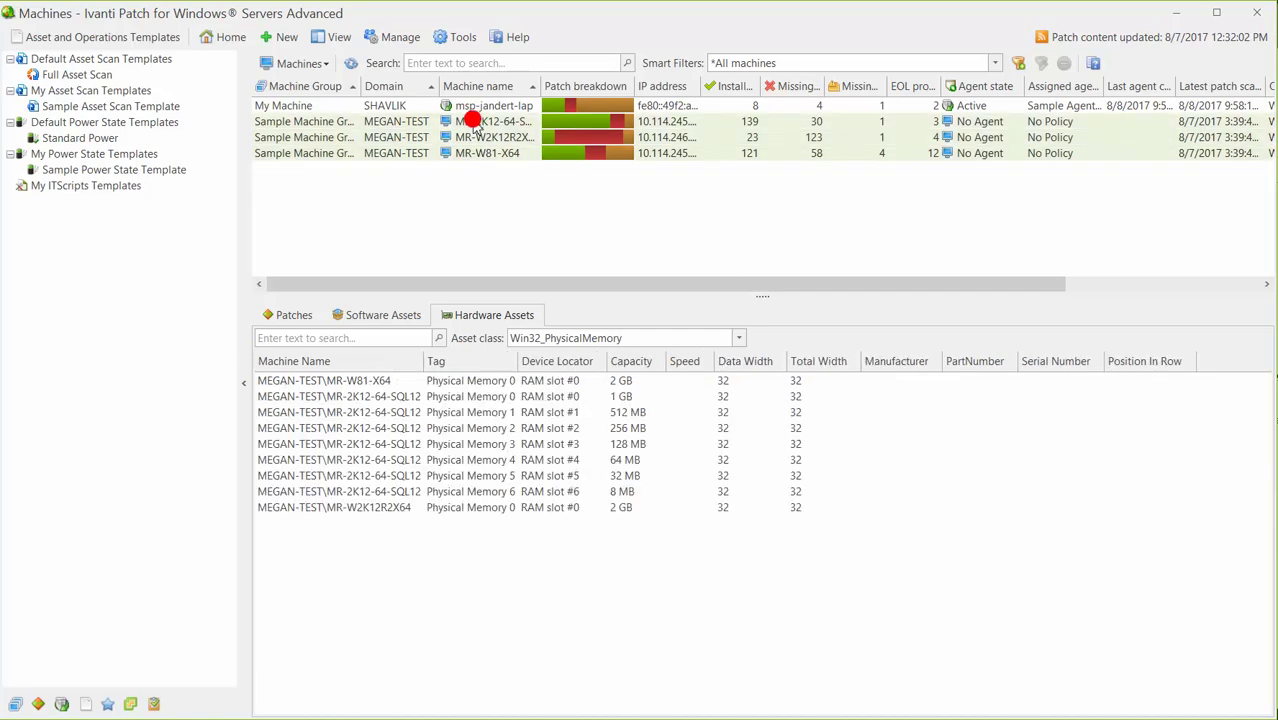
right_click(475, 121)
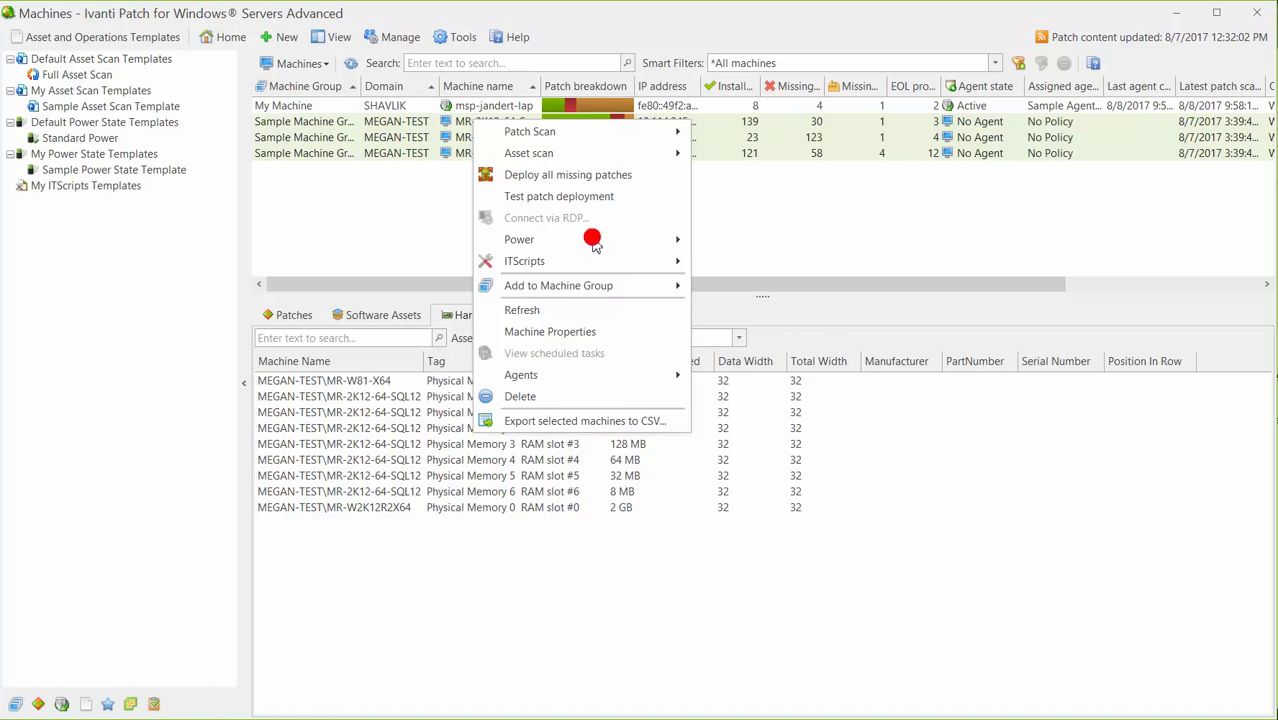
mouse_move(595, 245)
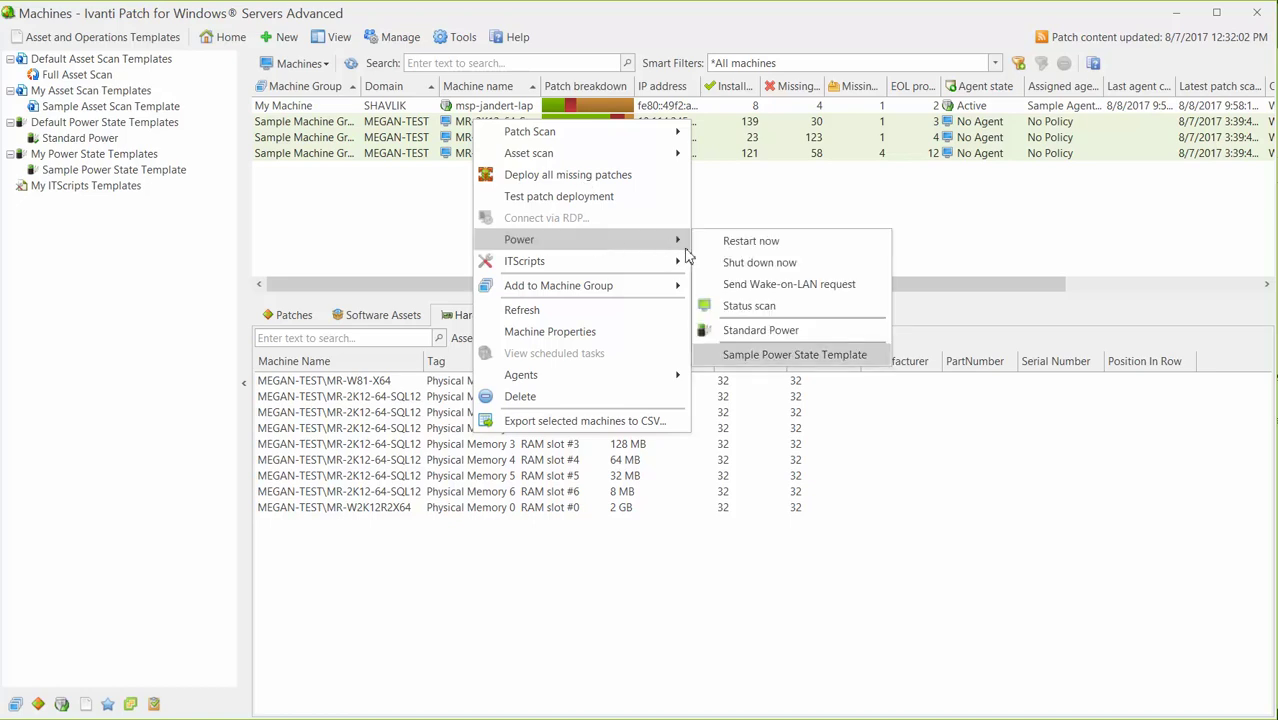
click(776, 358)
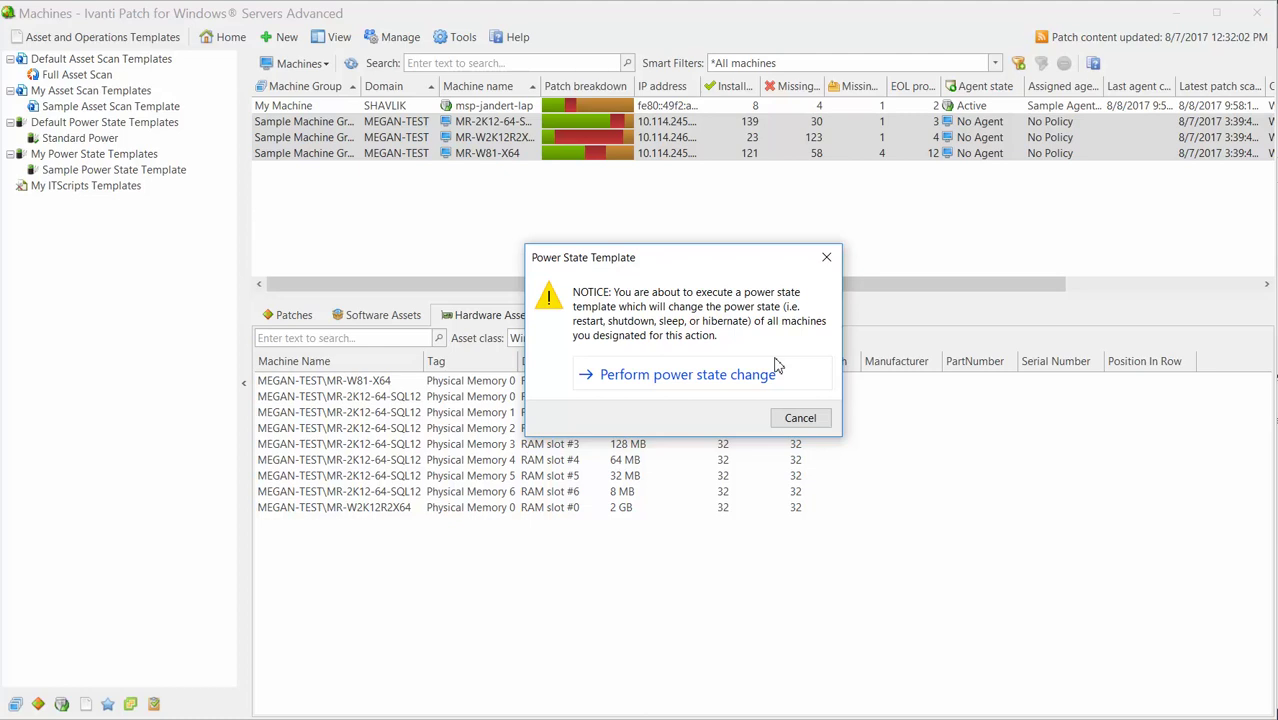
click(666, 381)
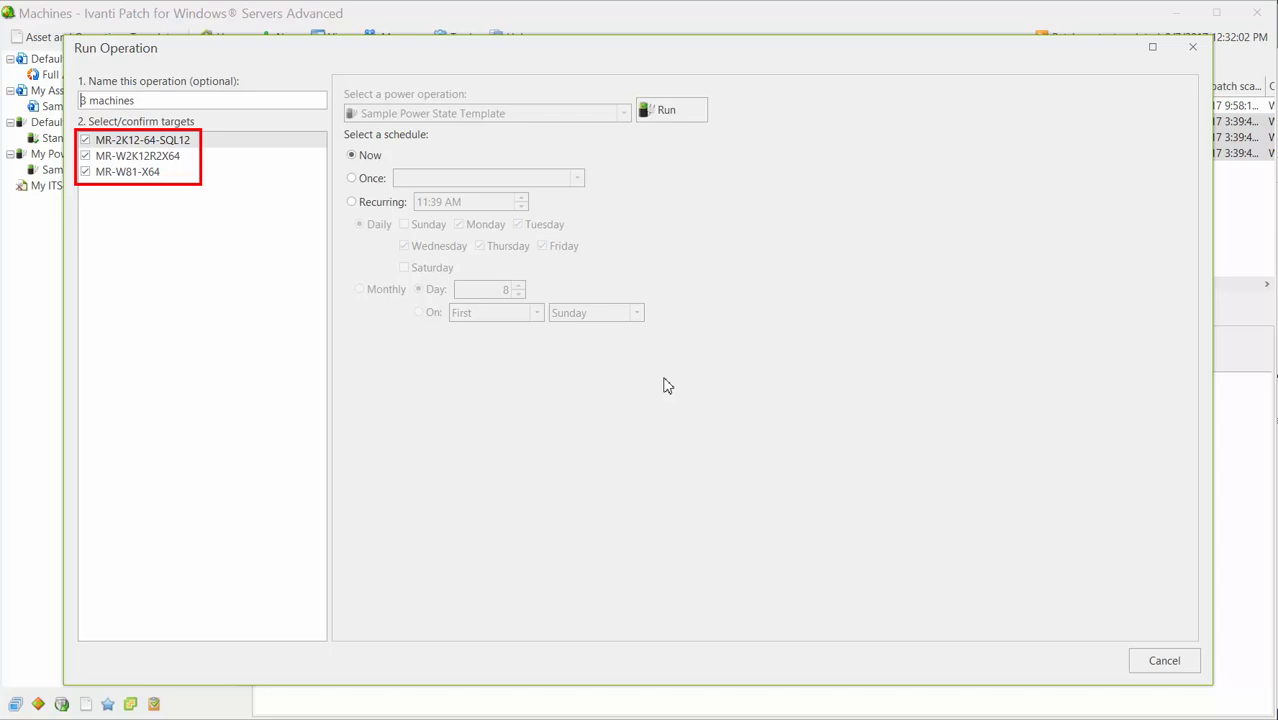
Step: Schedule the power state change to recur only on Fridays at 8:00 PM, and close the Operations Monitor
click(352, 203)
click(404, 246)
click(480, 246)
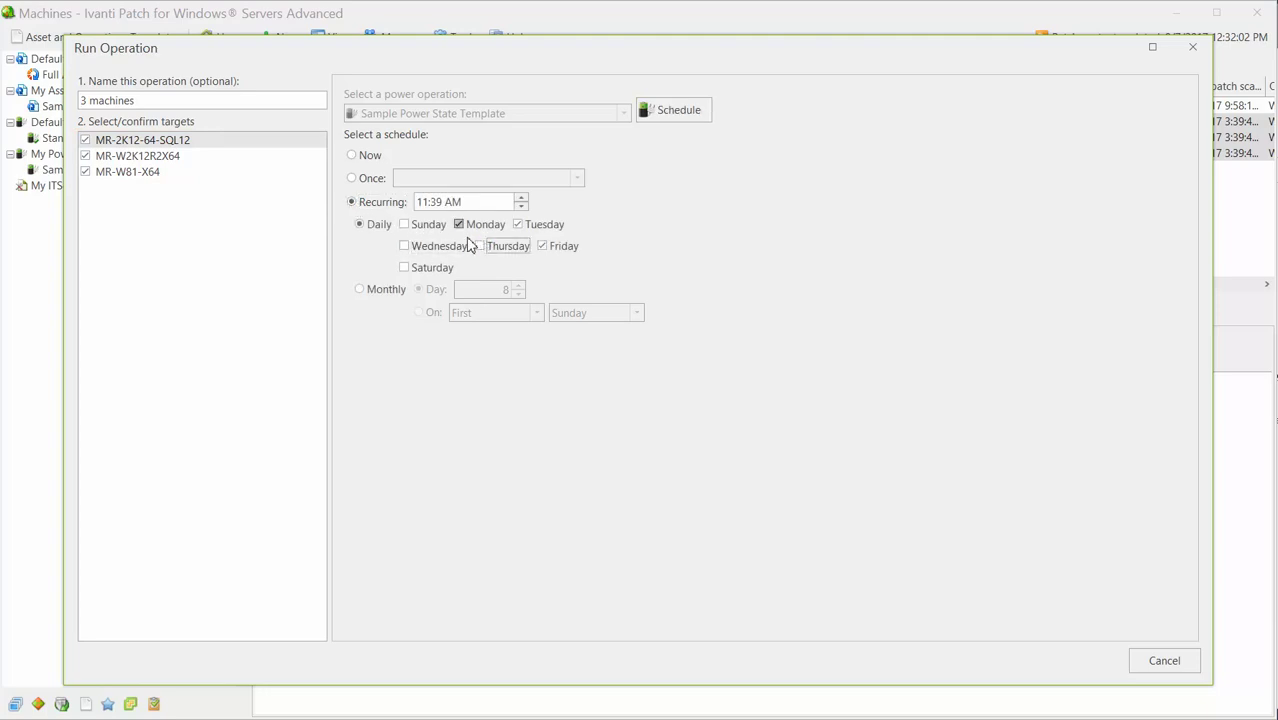
click(459, 224)
click(516, 225)
click(437, 203)
text(800p)
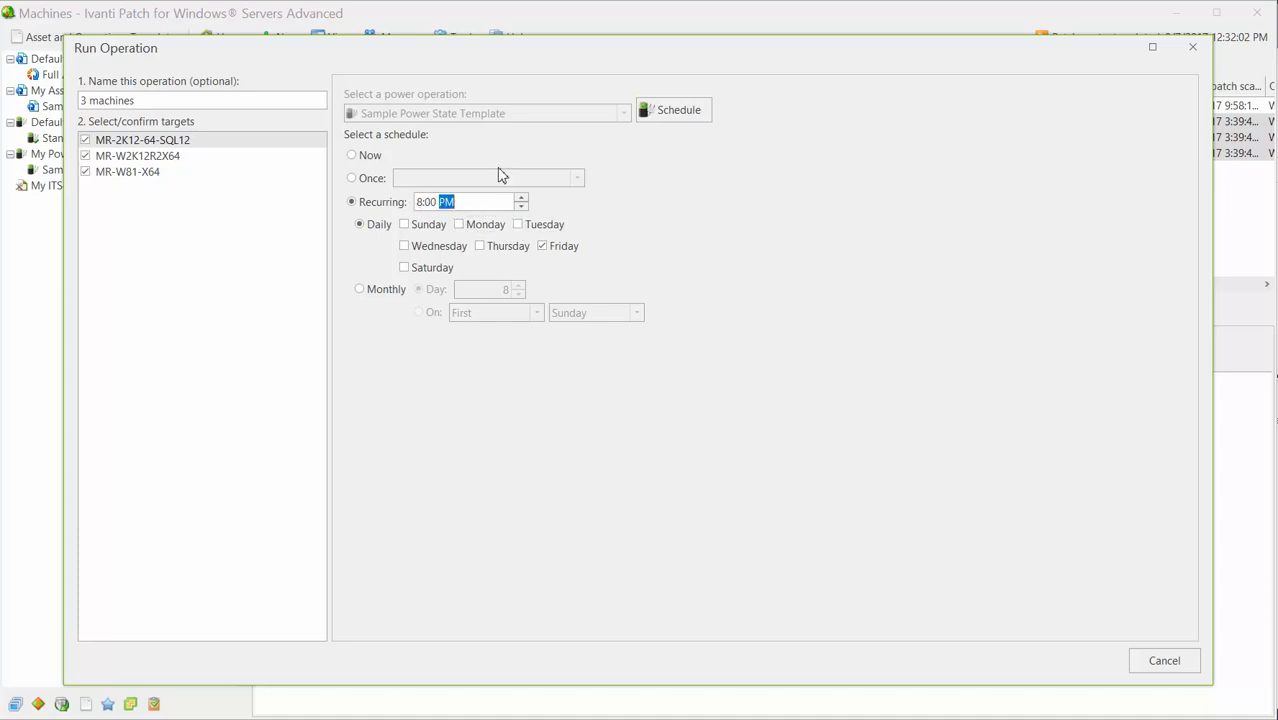
click(667, 114)
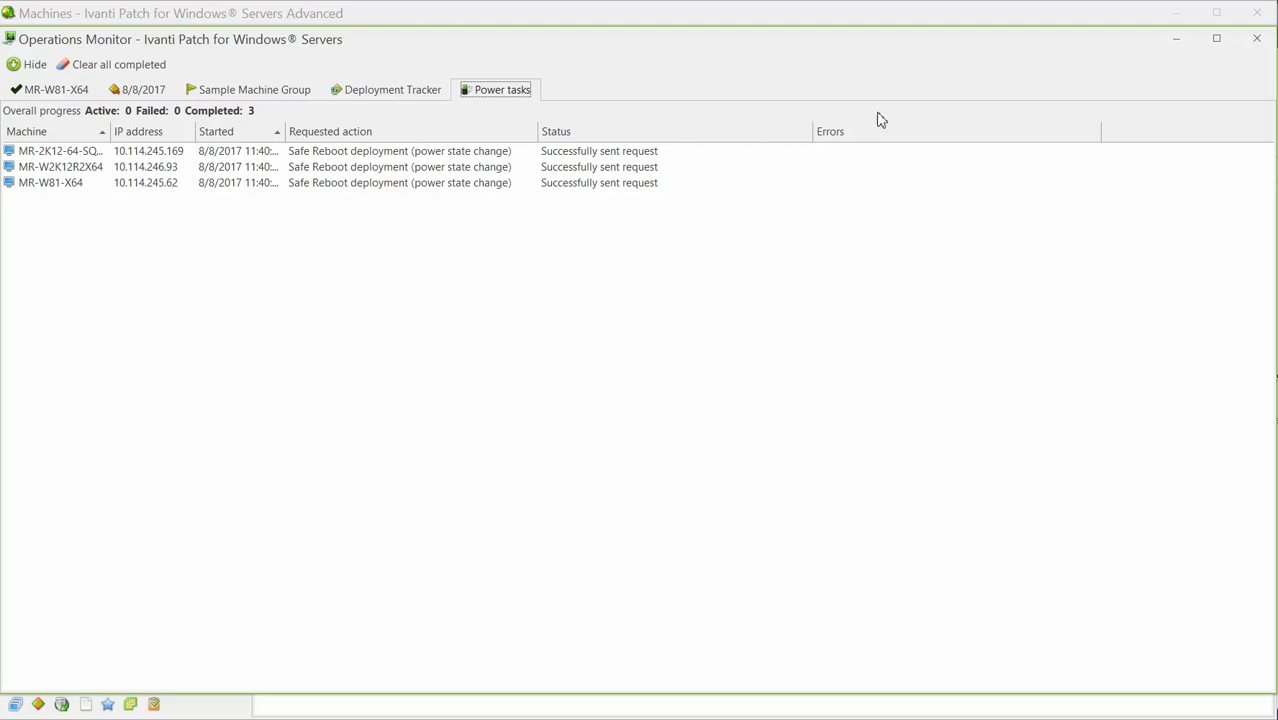
click(1255, 46)
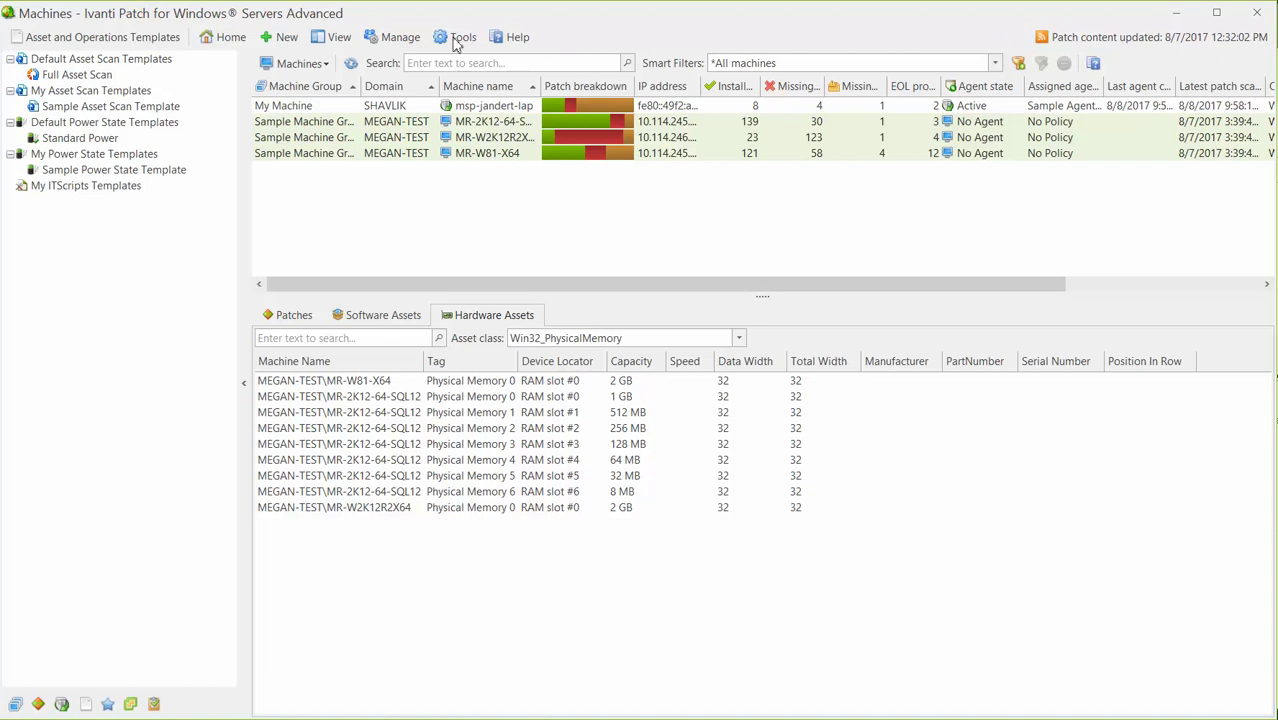
Step: Open the ITScripts manager, let it import the latest scripts, and close the import log
click(400, 40)
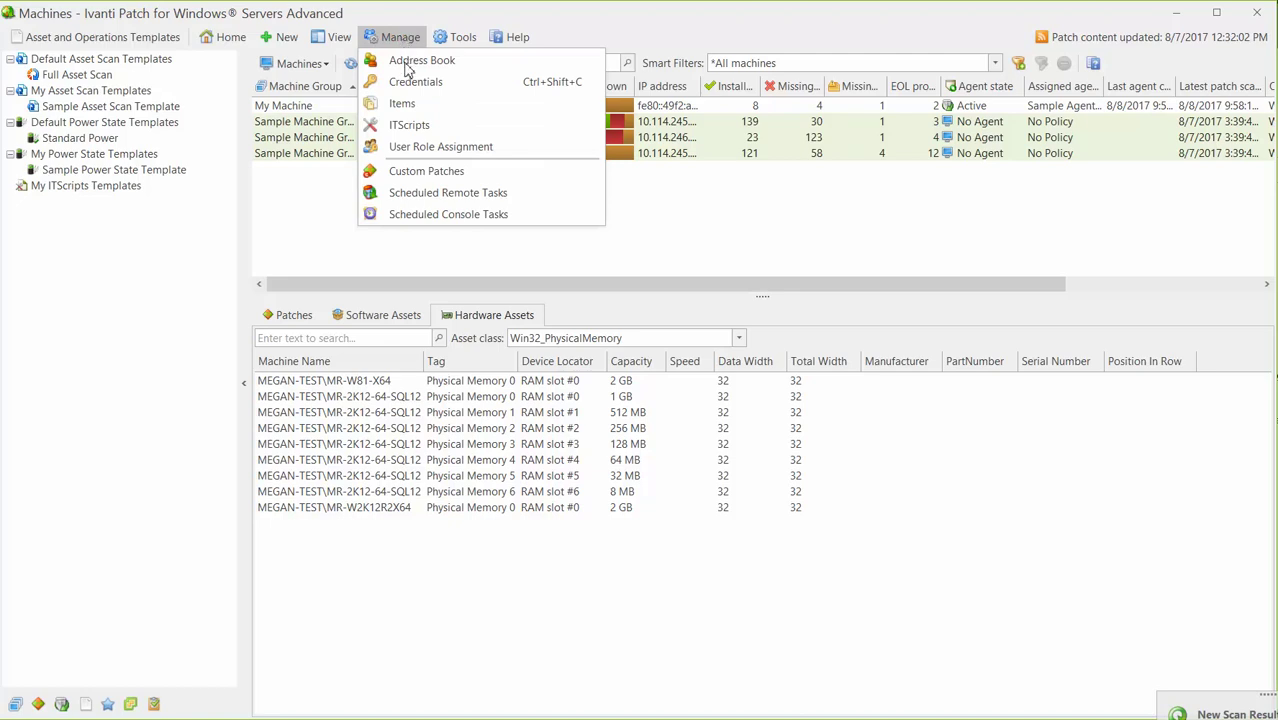
click(409, 125)
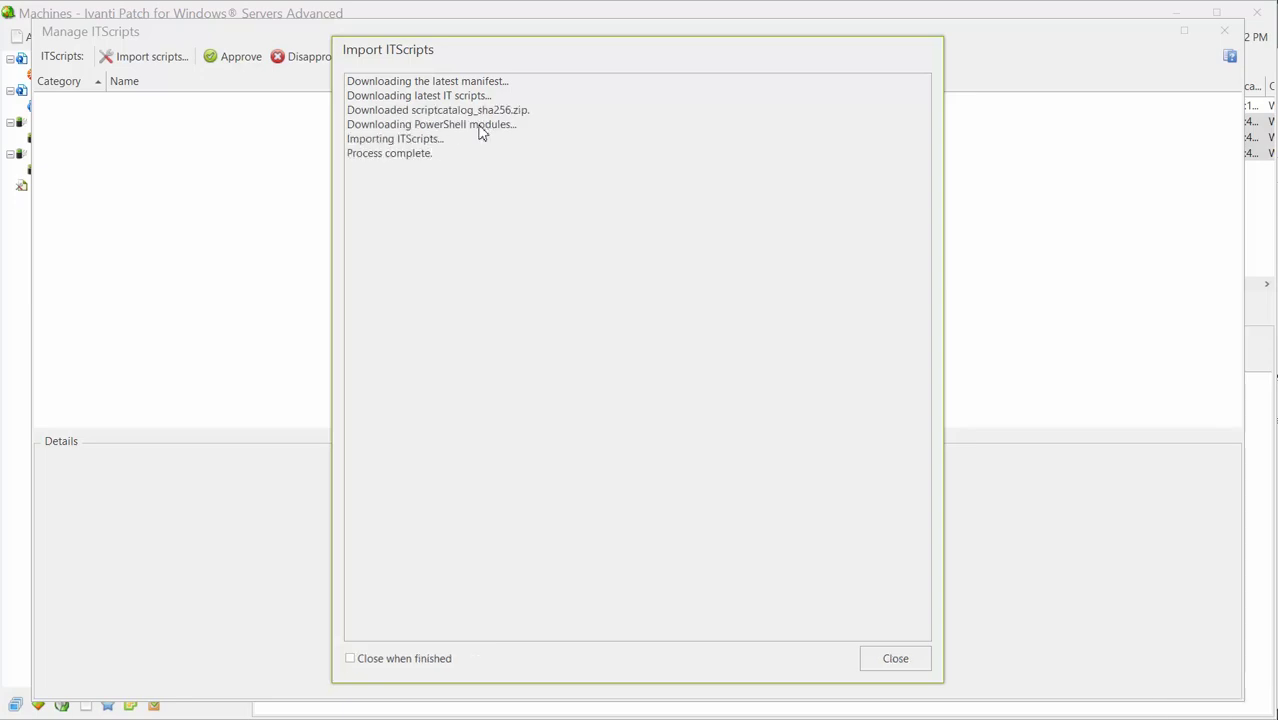
click(897, 658)
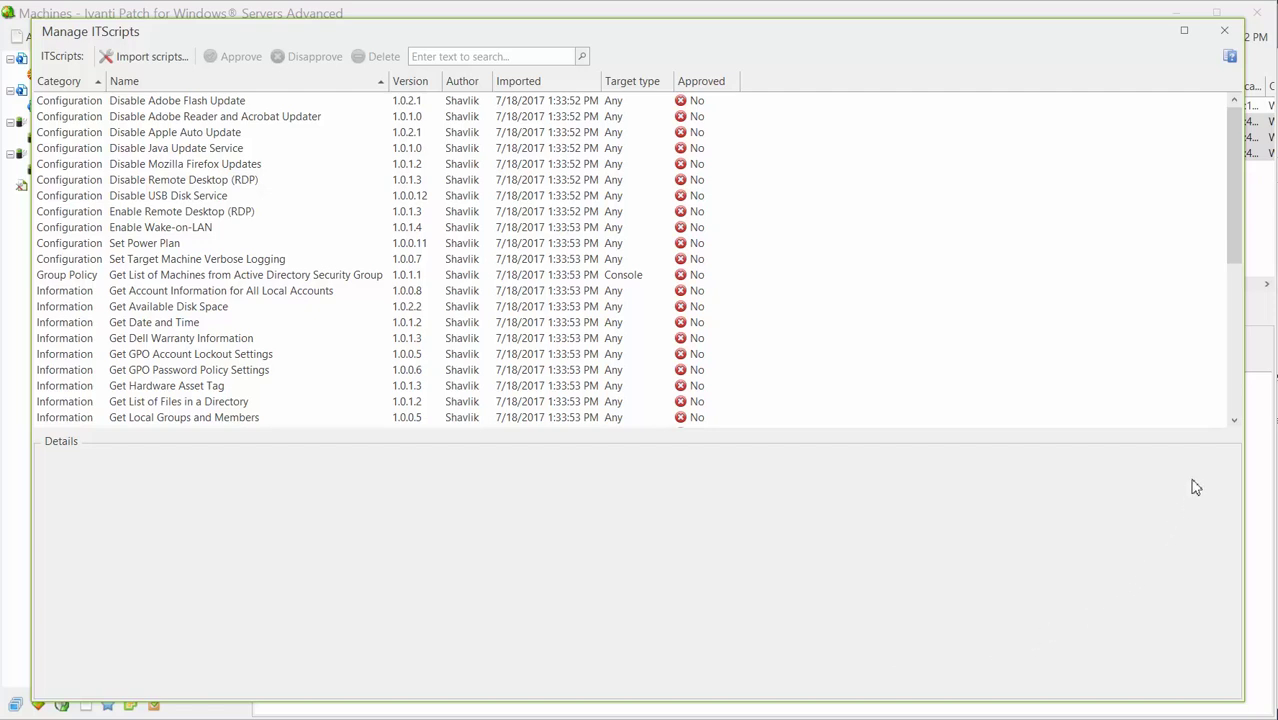
Step: Check the details of the Get Reboot Time and CheckDisk scripts, approve both, and close the ITScripts manager
drag(1233, 240, 1237, 414)
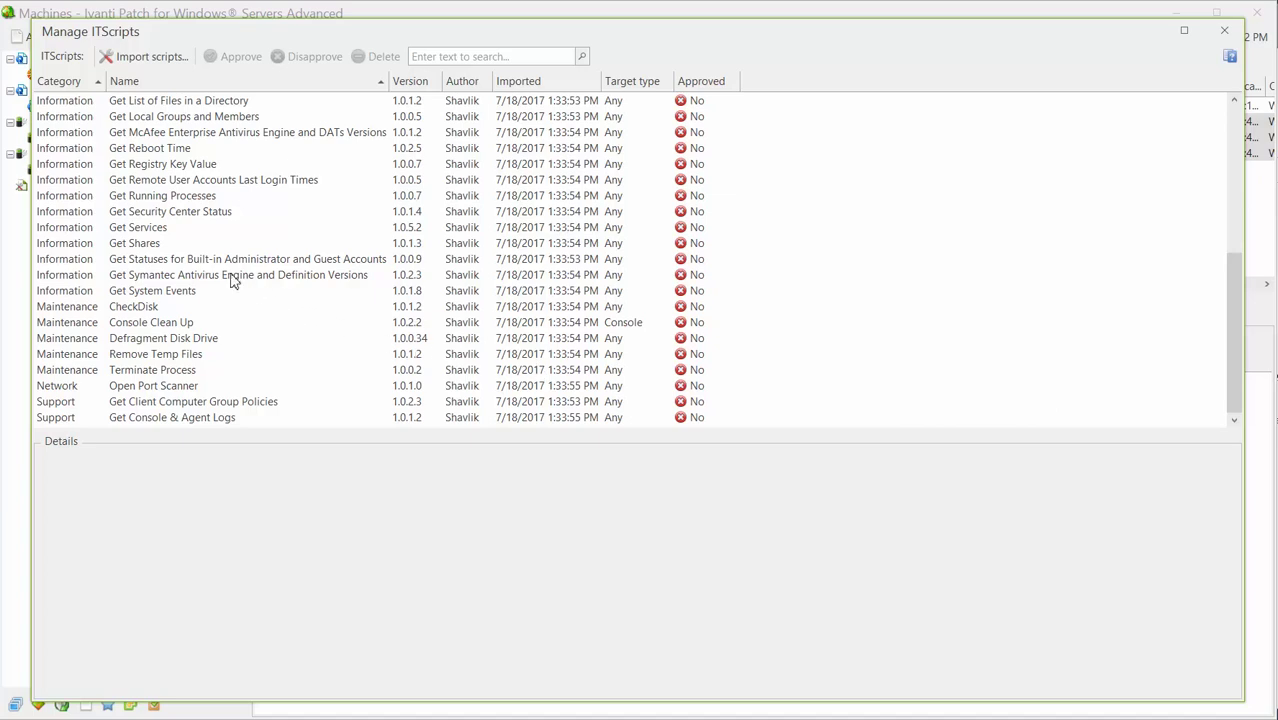
click(144, 150)
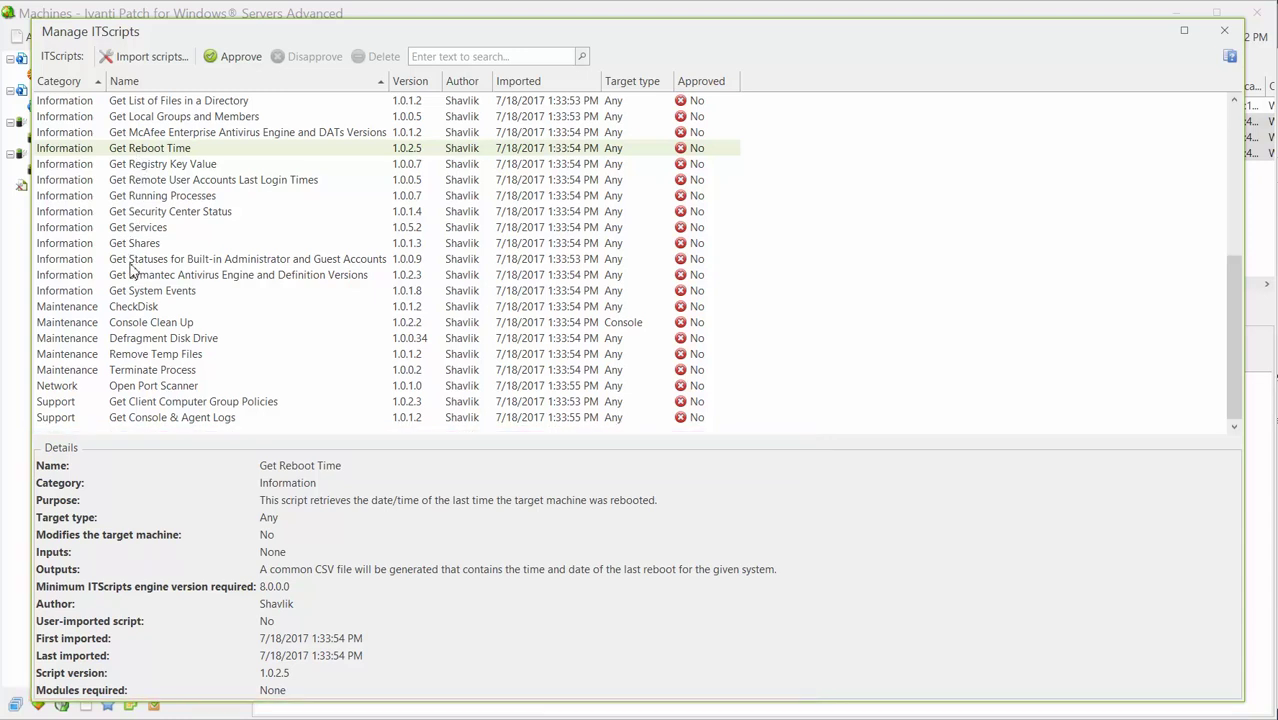
click(130, 307)
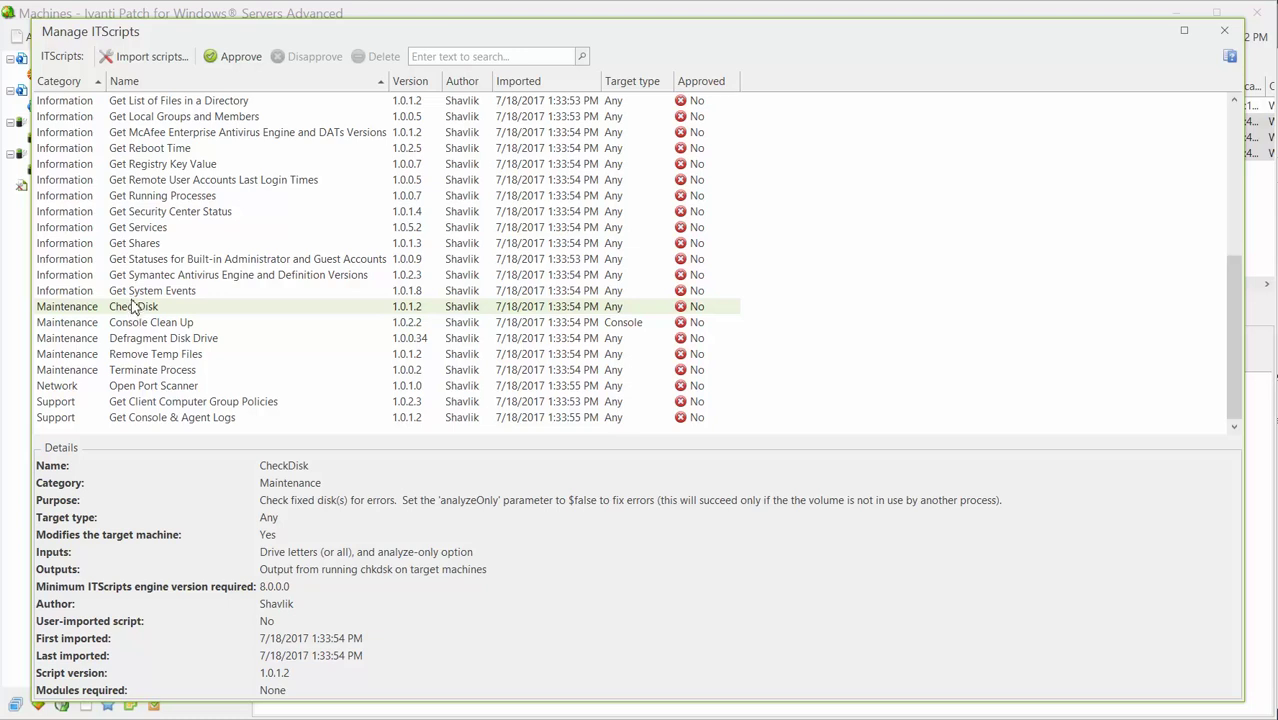
ctrl+click(137, 155)
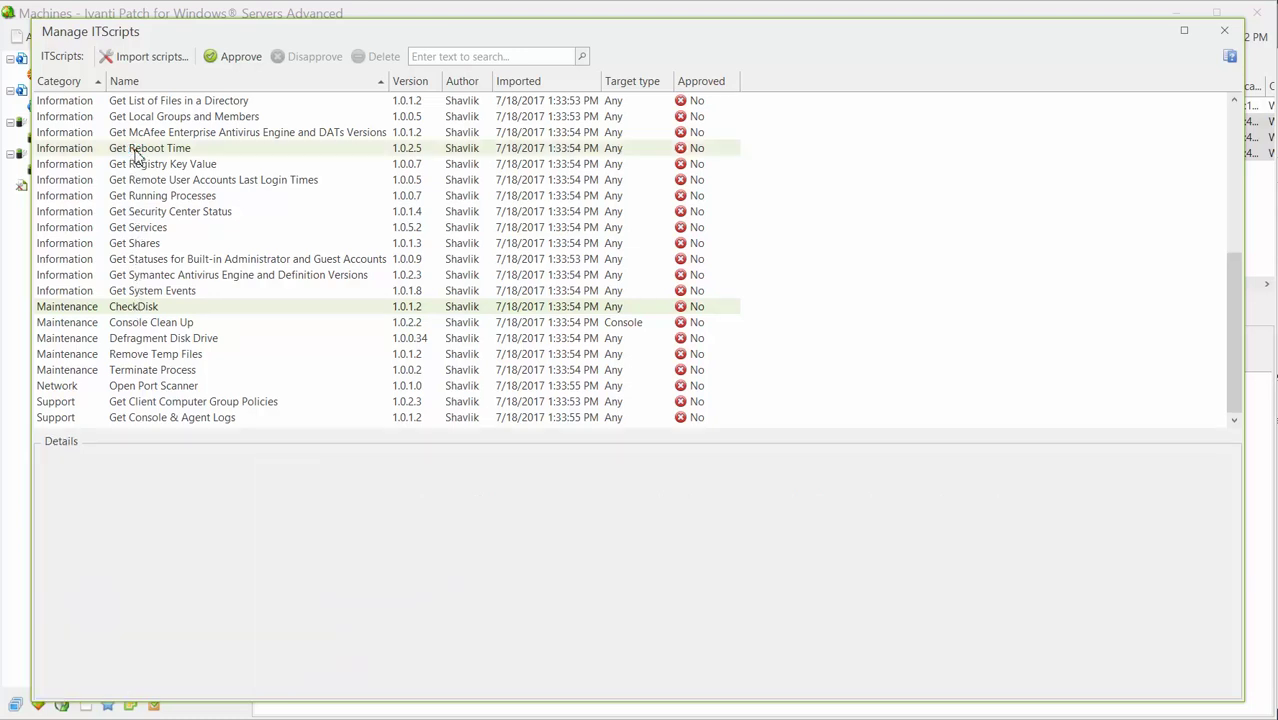
click(234, 58)
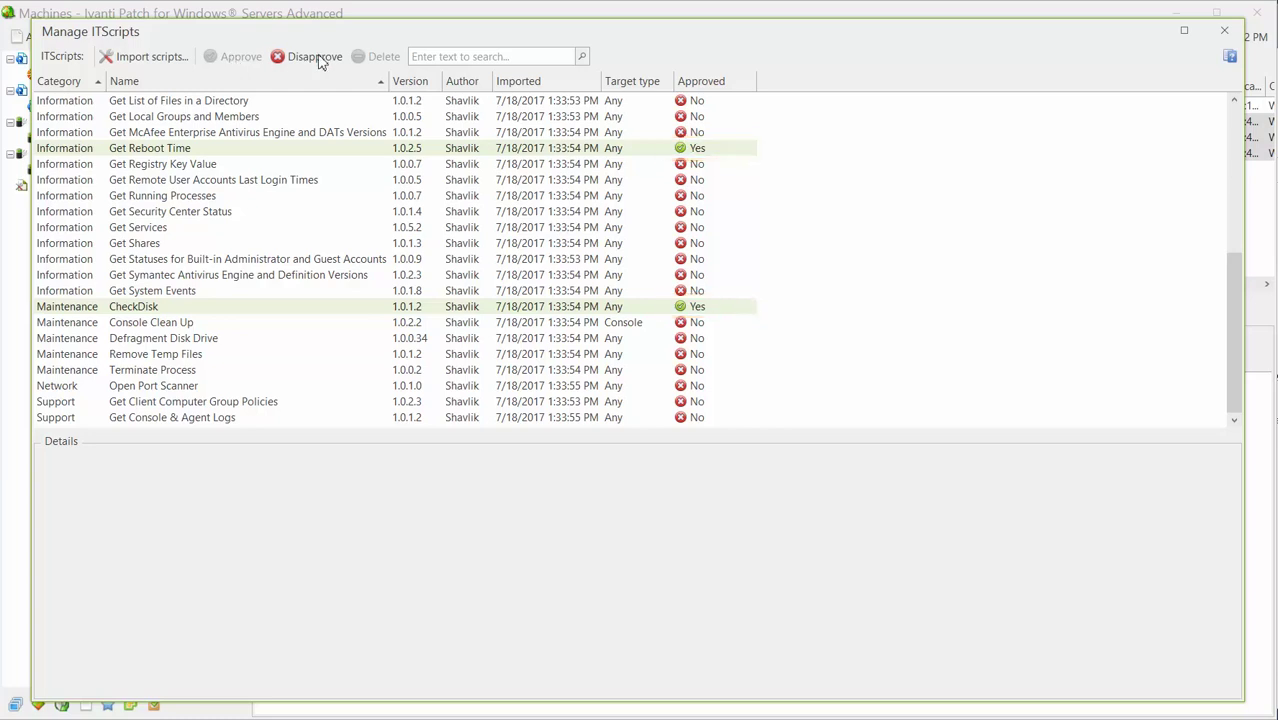
click(1224, 30)
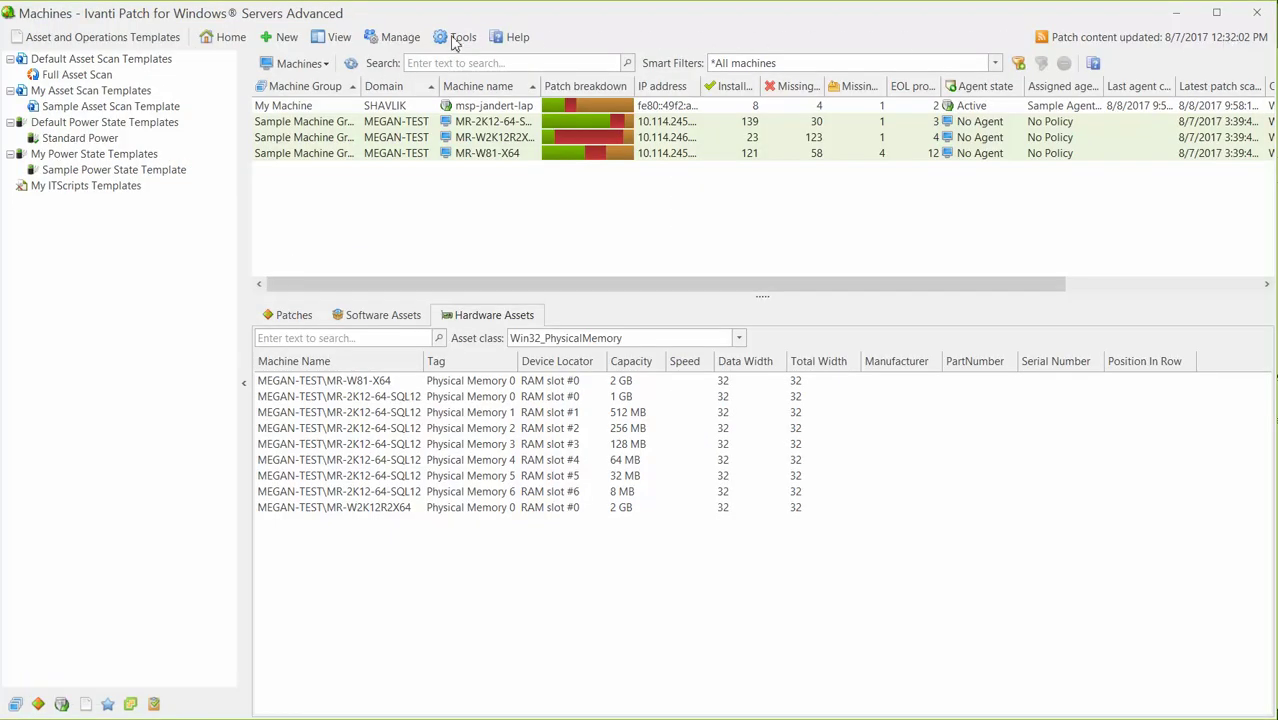
Step: Run the approved Get Reboot Time script immediately on Sample Machine Group
click(230, 40)
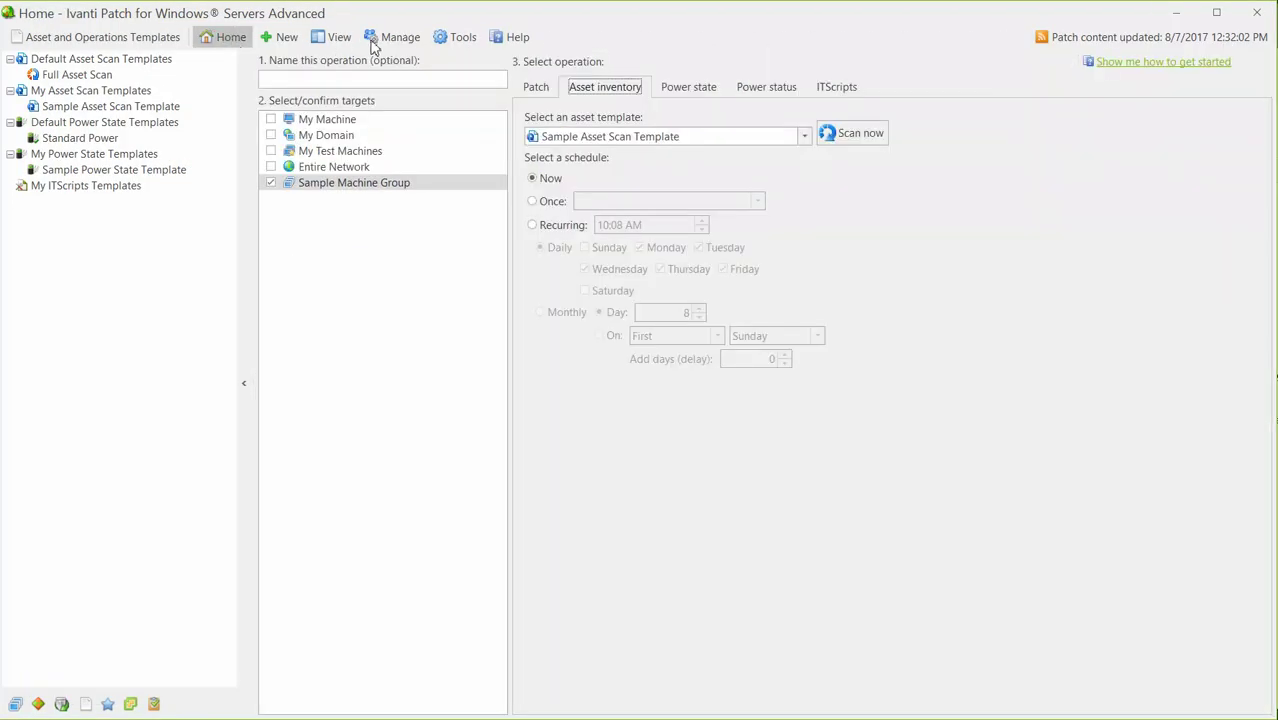
click(826, 87)
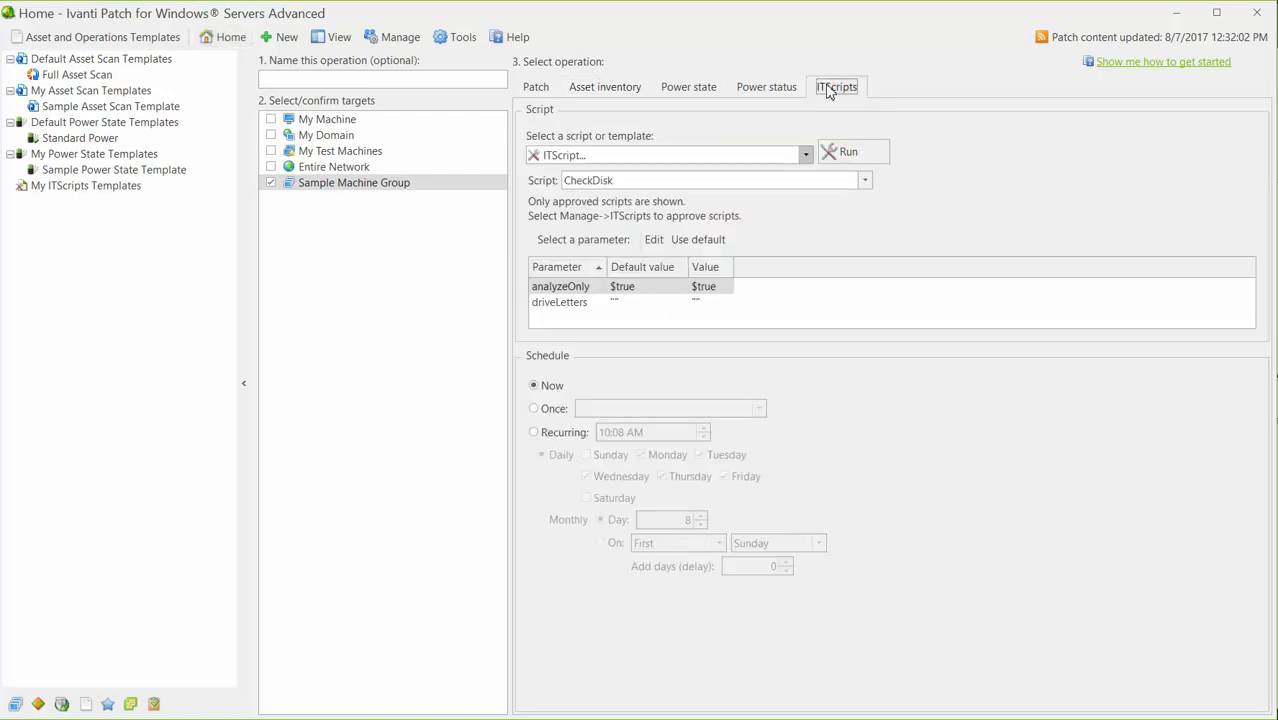
click(862, 181)
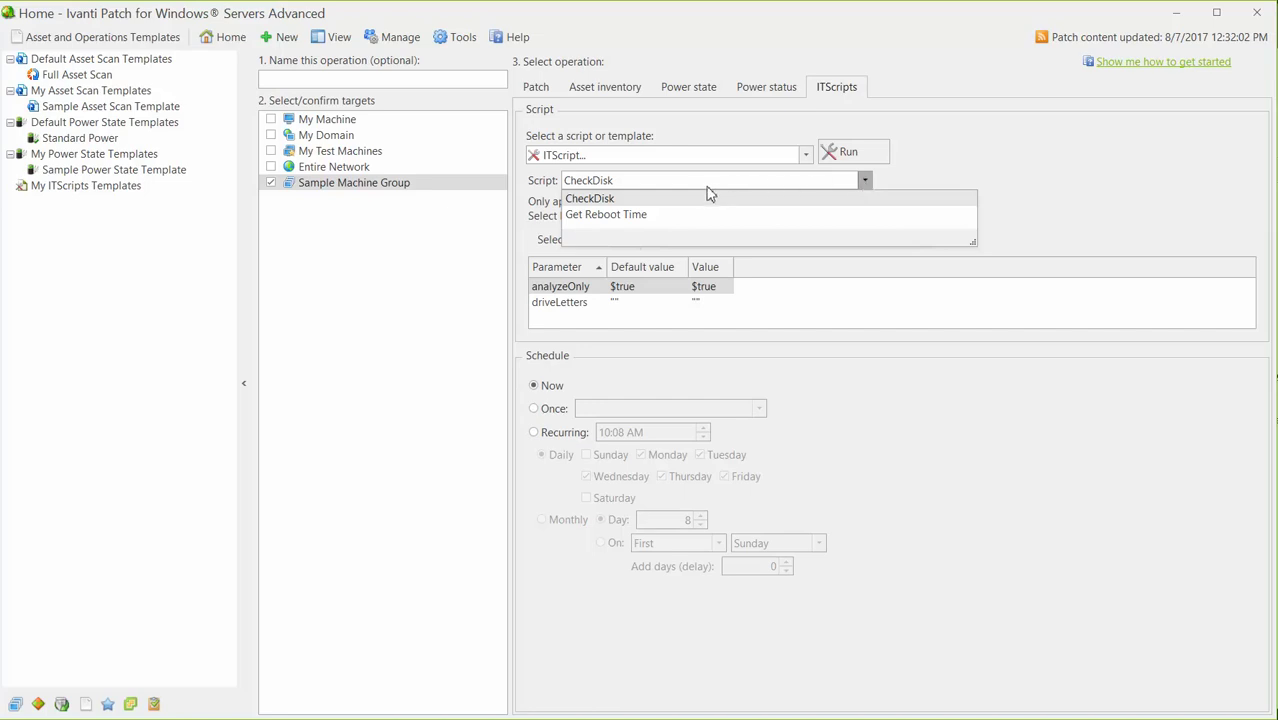
click(626, 216)
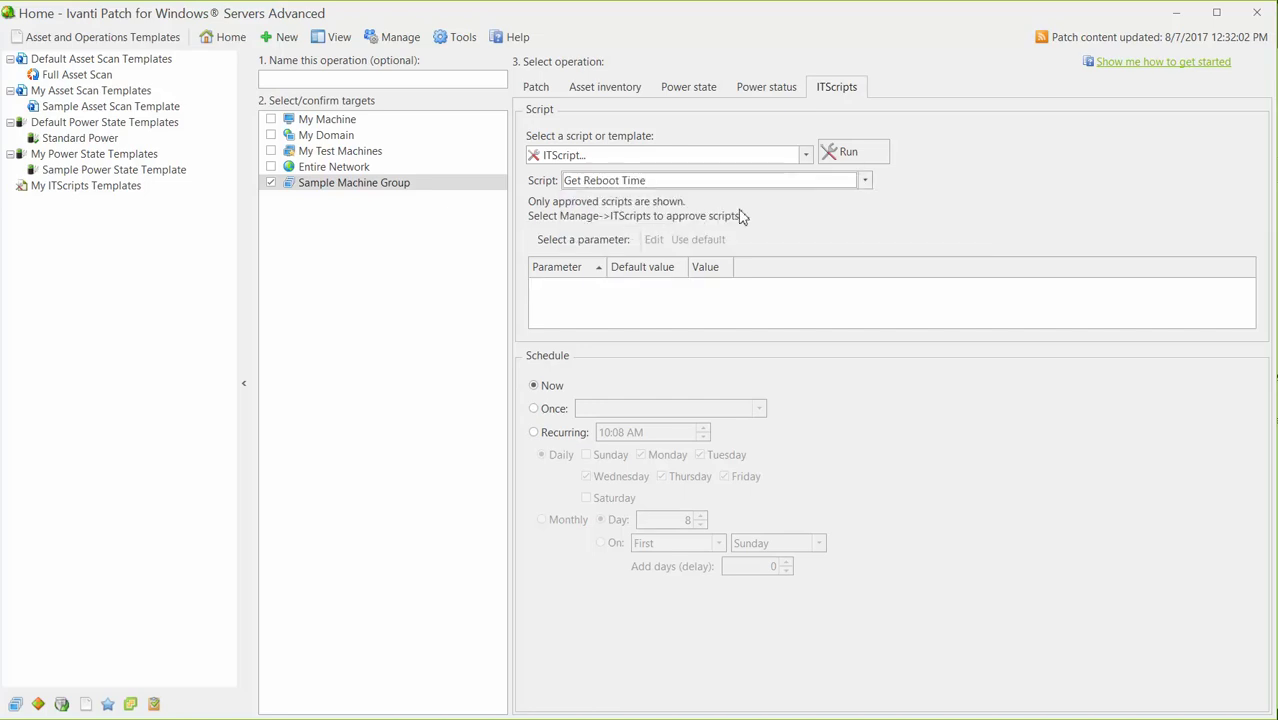
click(848, 155)
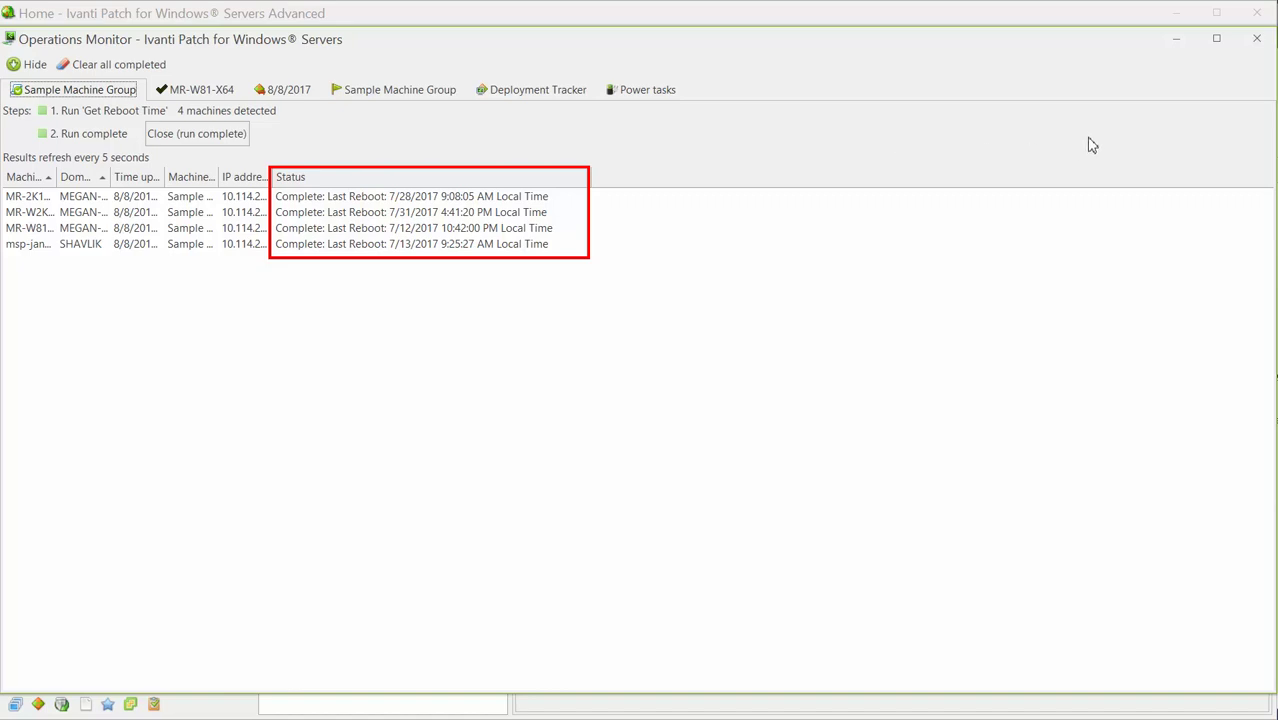
Step: Close the Operations Monitor and view the ITScript results
click(1252, 38)
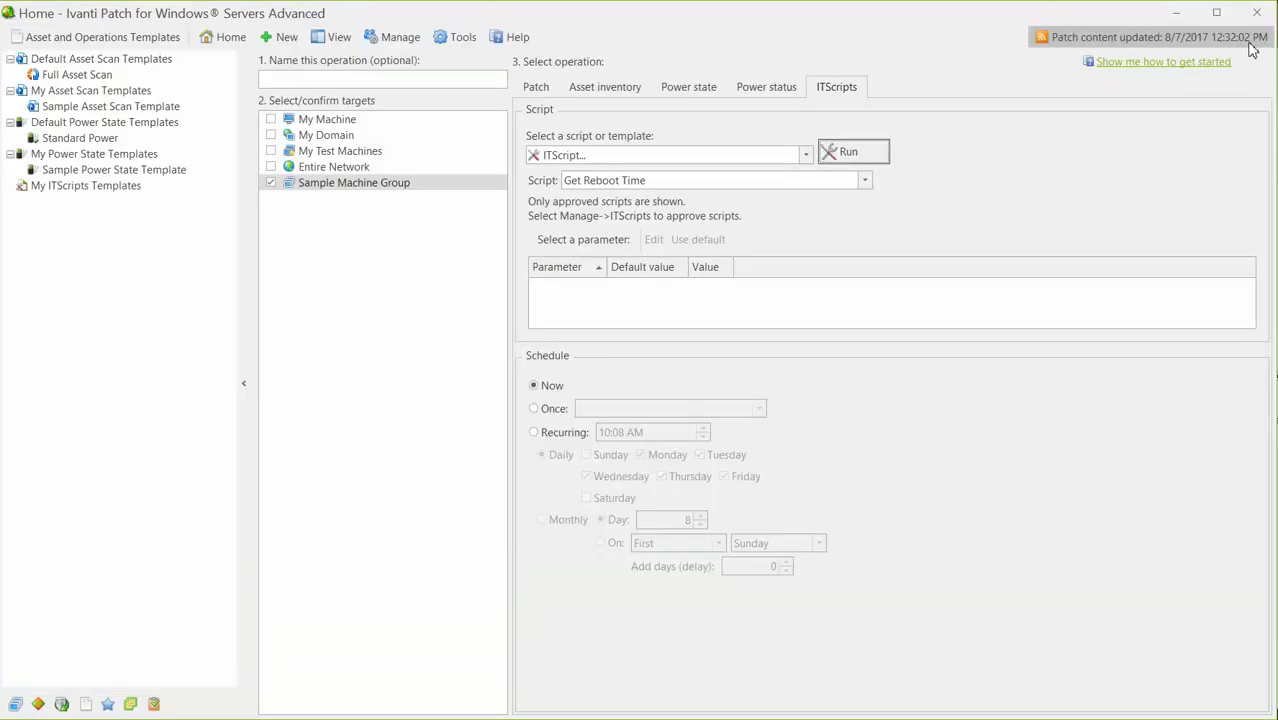
click(333, 40)
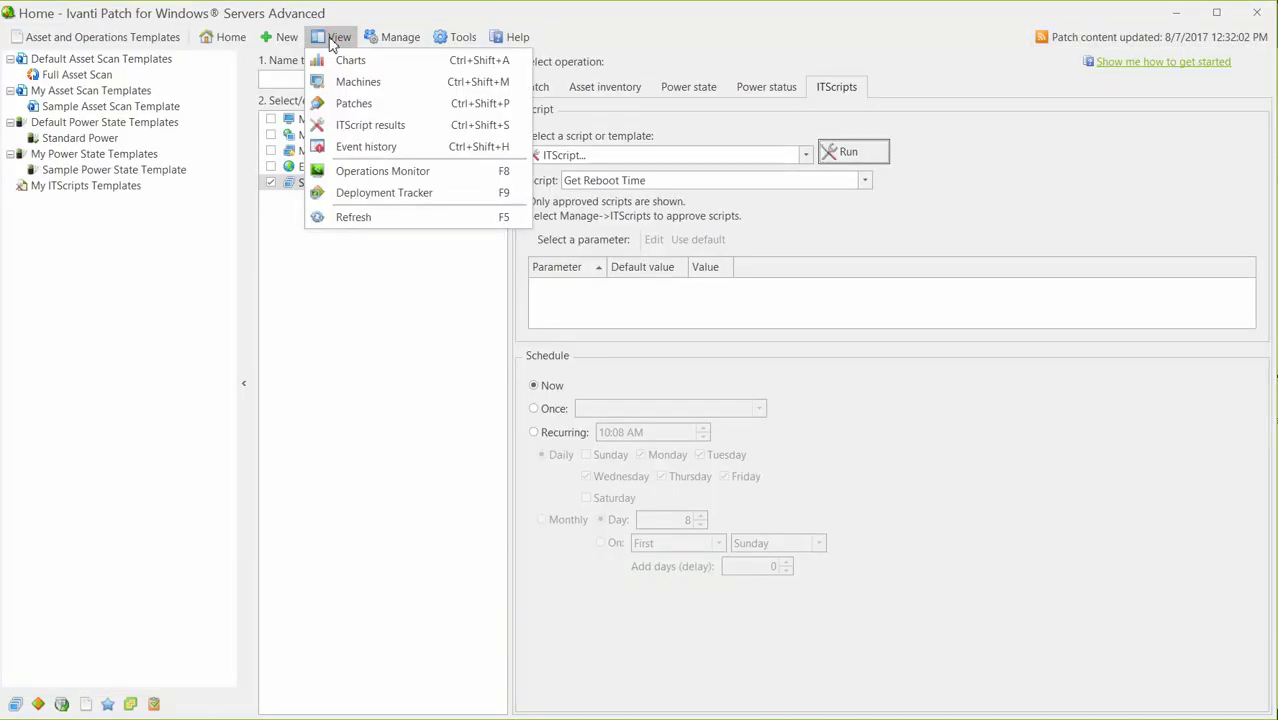
click(368, 126)
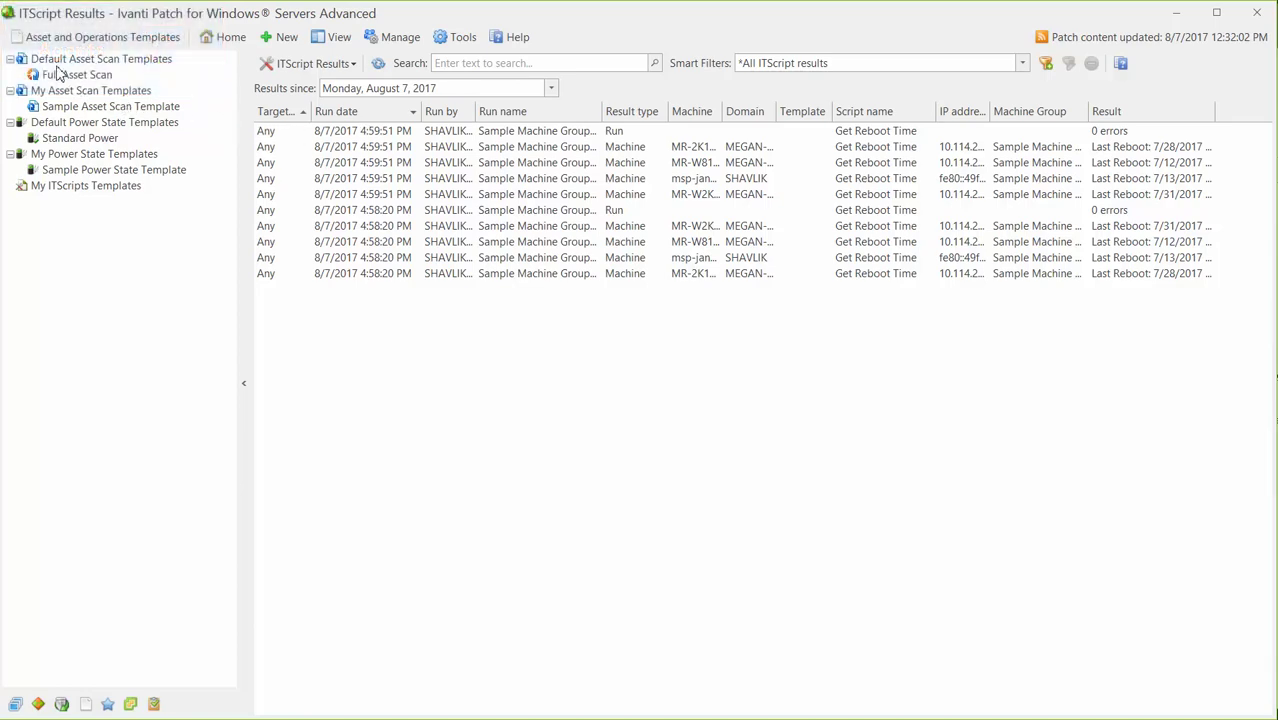
Step: Review the general, patch, asset and power settings of Sample Agent Policy, and close the policy editor without saving
click(45, 38)
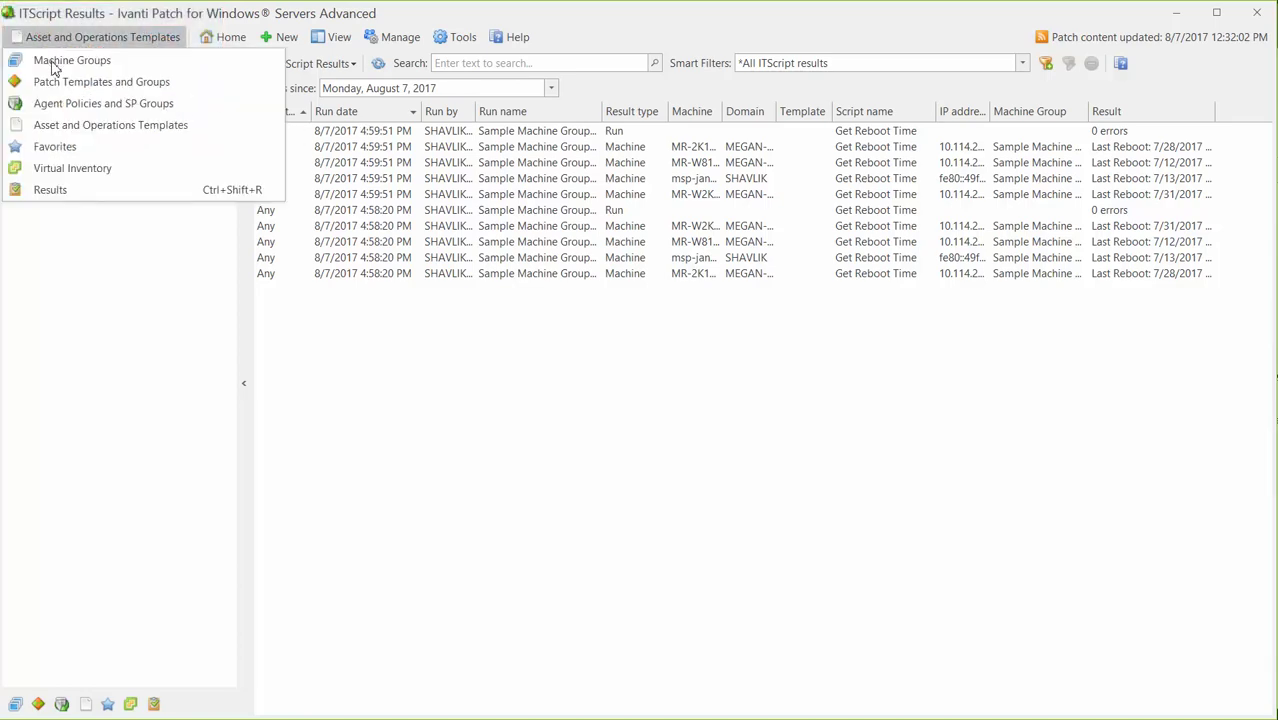
click(55, 104)
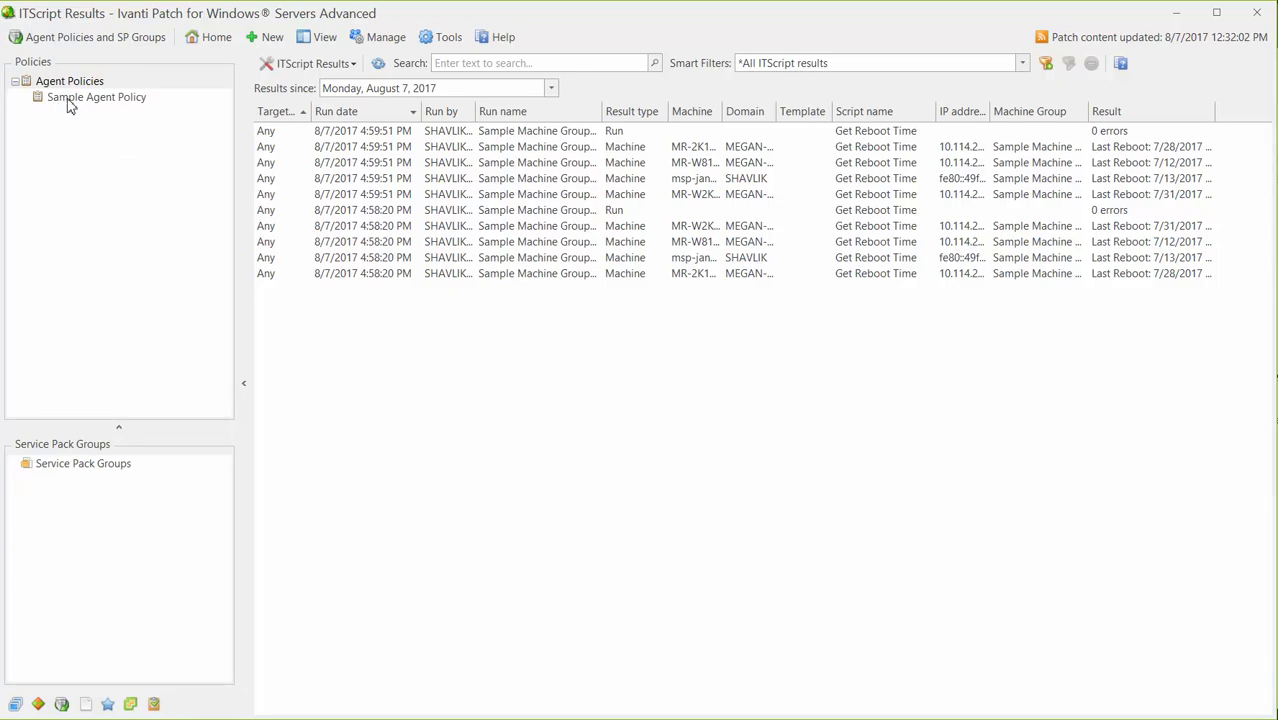
double_click(90, 99)
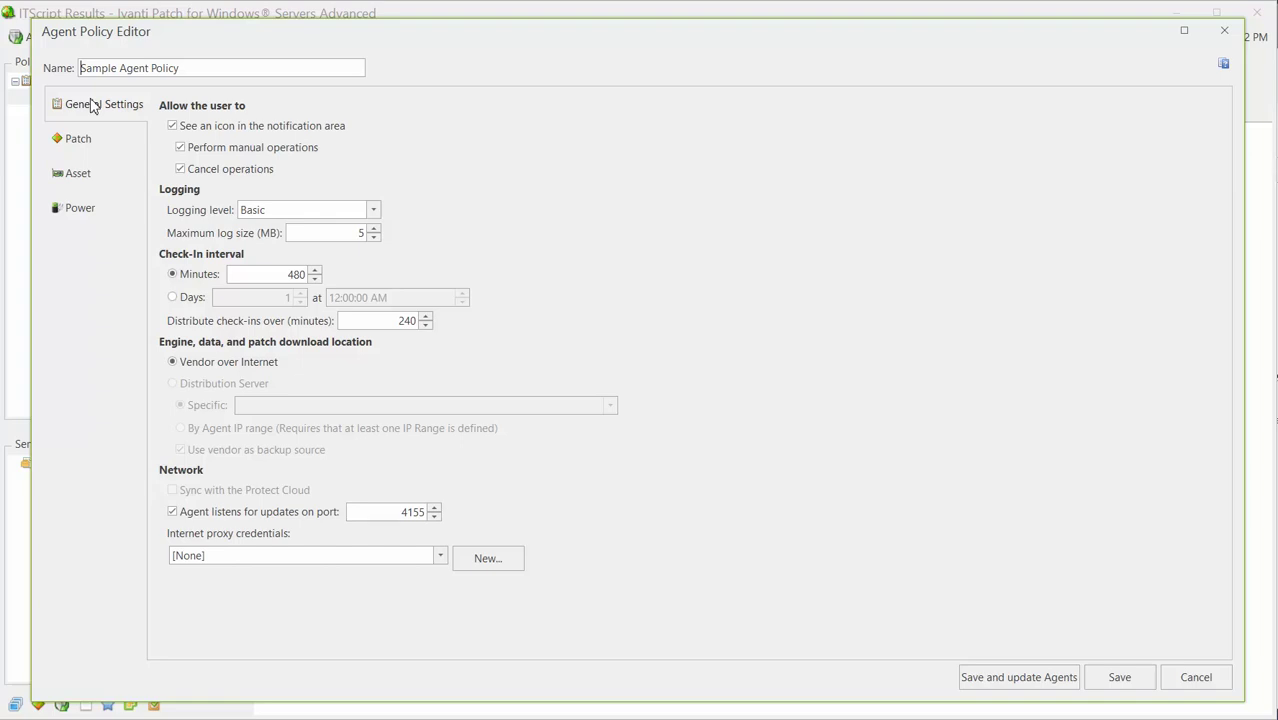
click(88, 146)
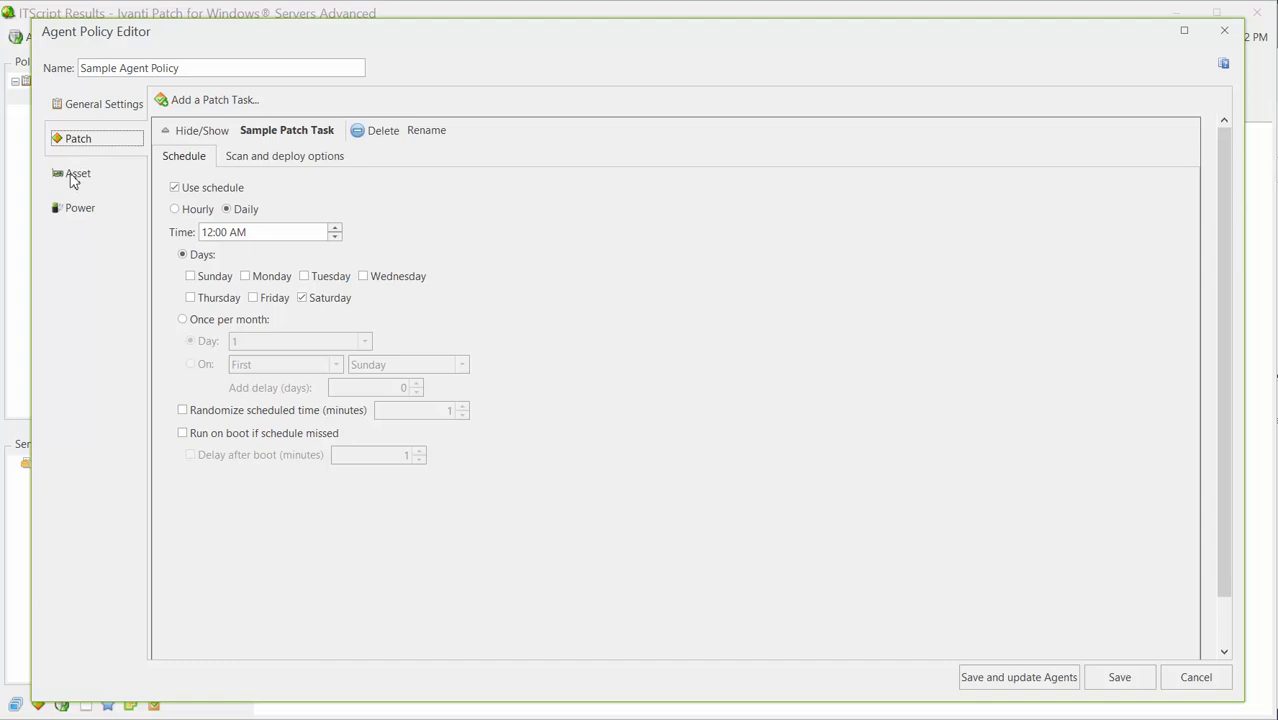
click(70, 178)
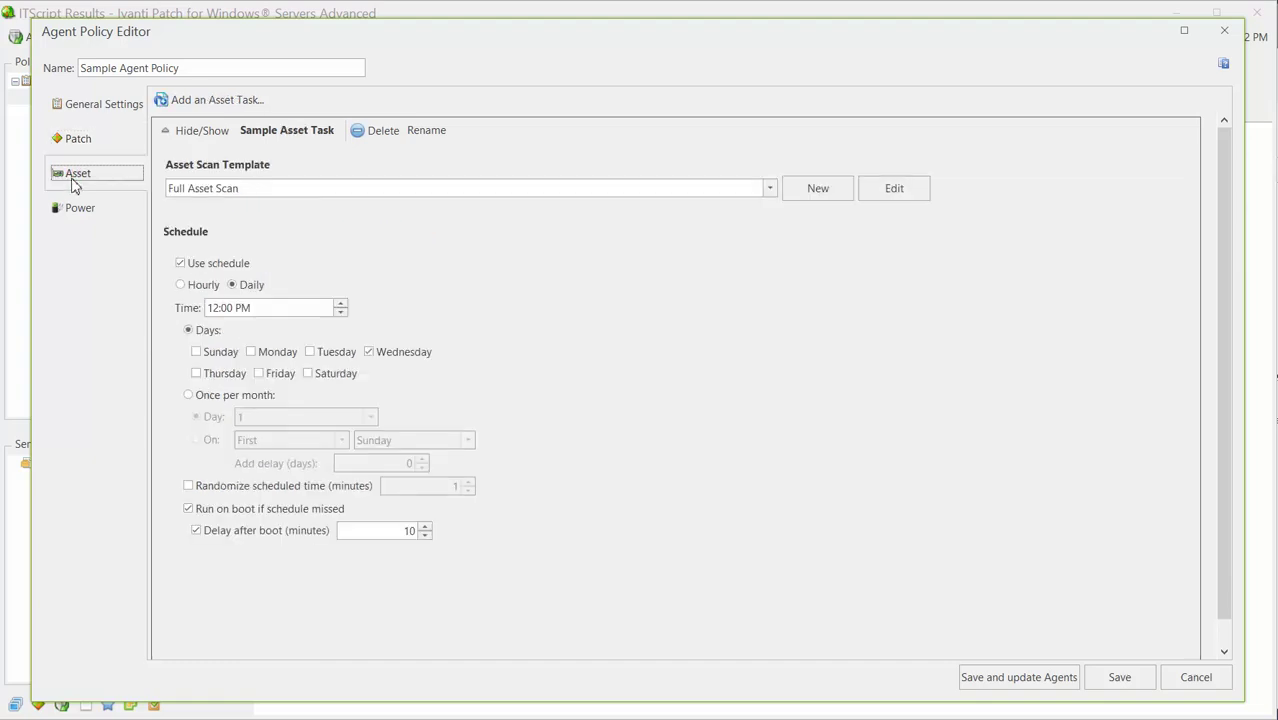
click(77, 210)
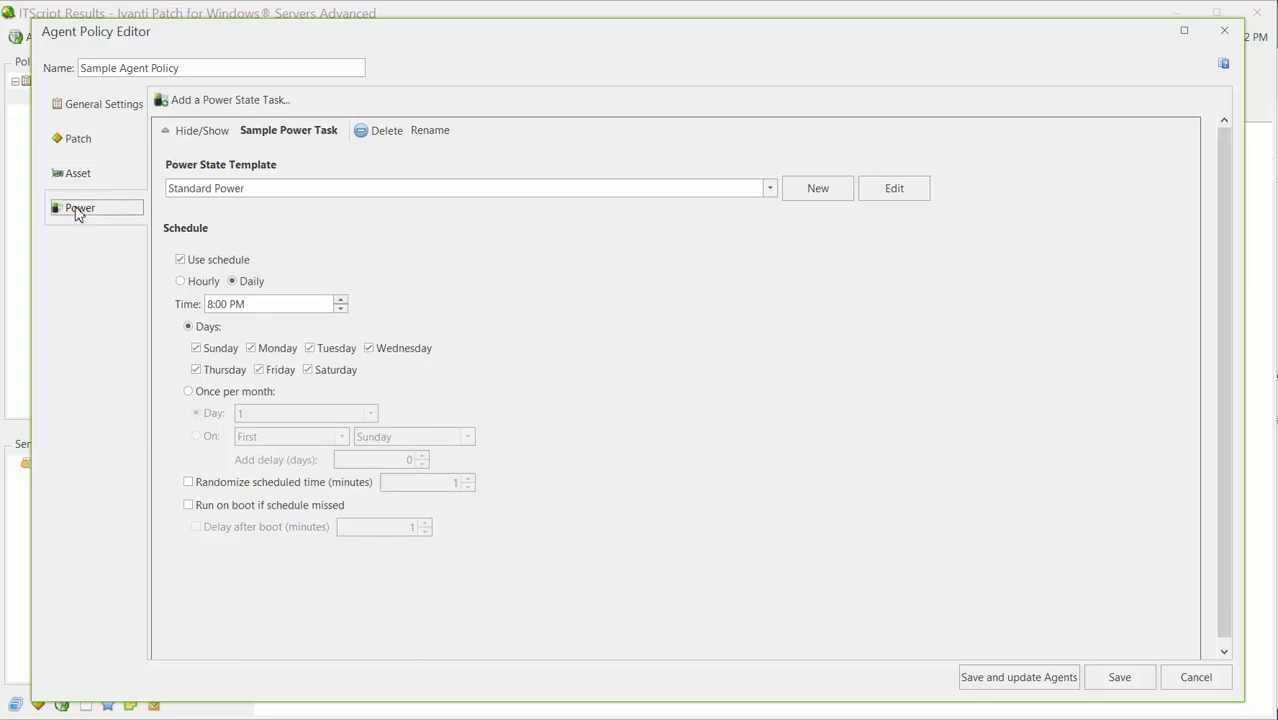
click(98, 108)
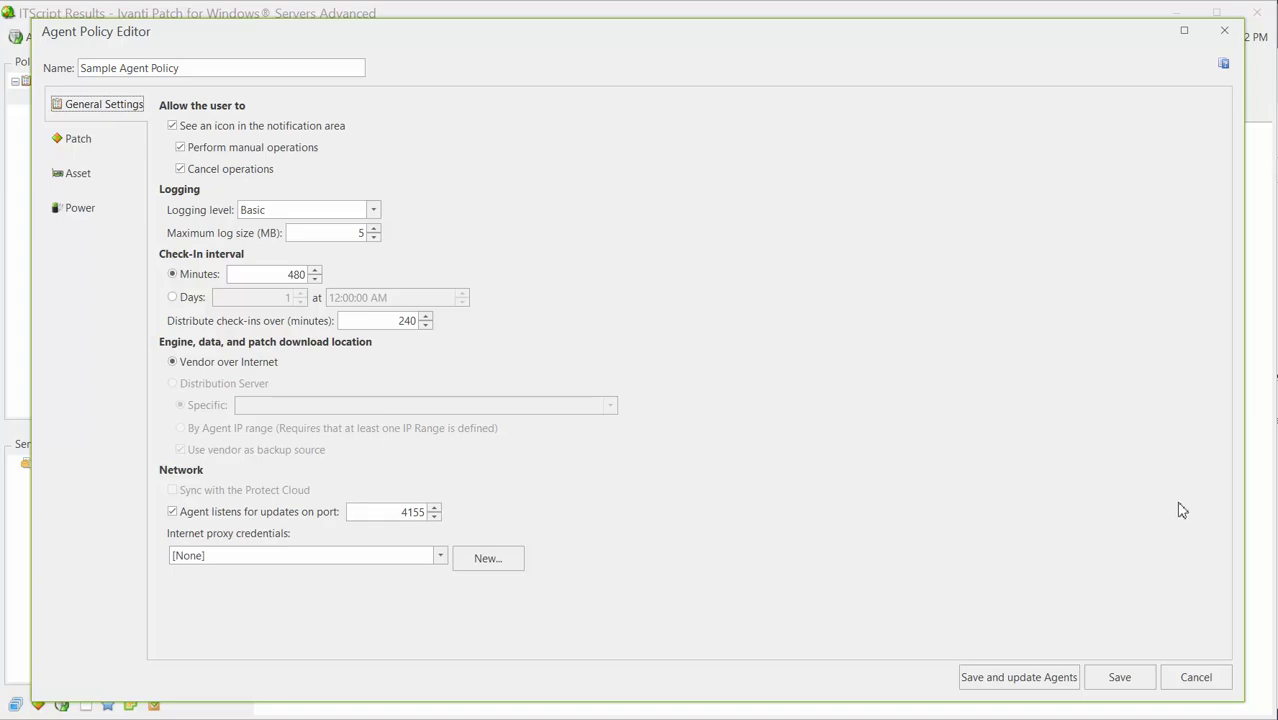
click(1200, 677)
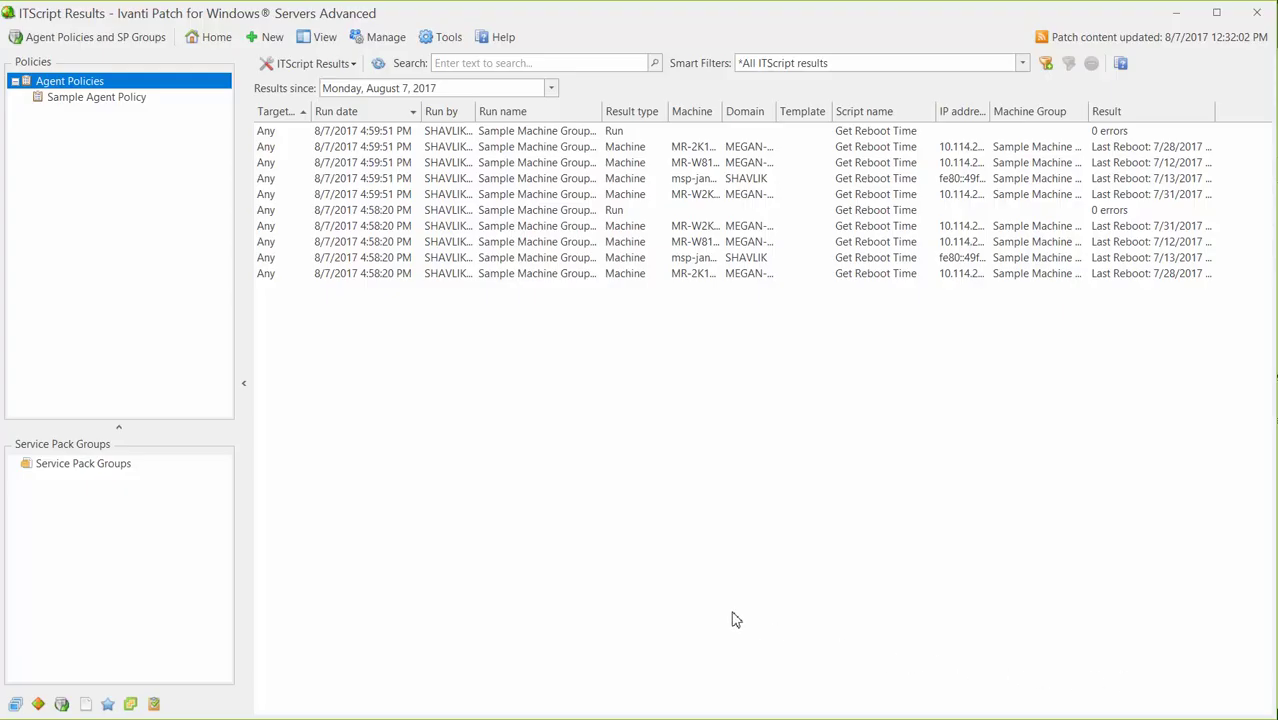
Step: Check the agent details of the listed machines in the Machines view, and minimize the Agent program window
click(319, 40)
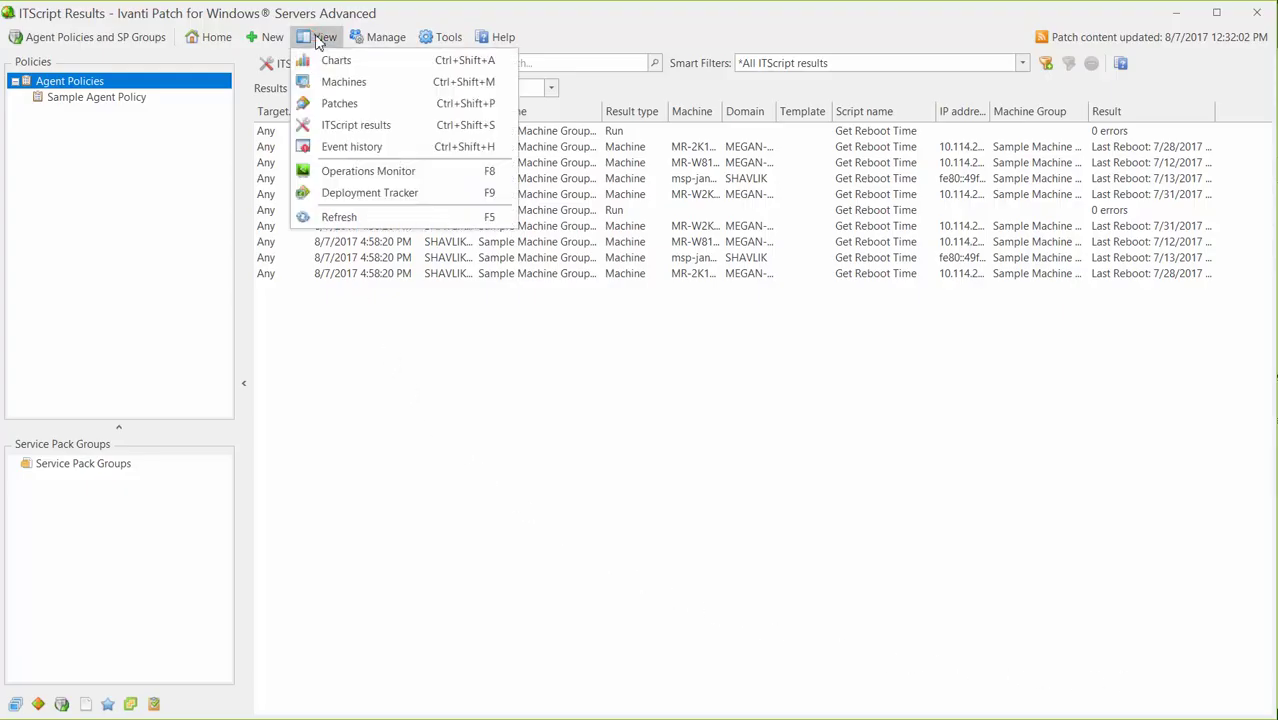
click(334, 81)
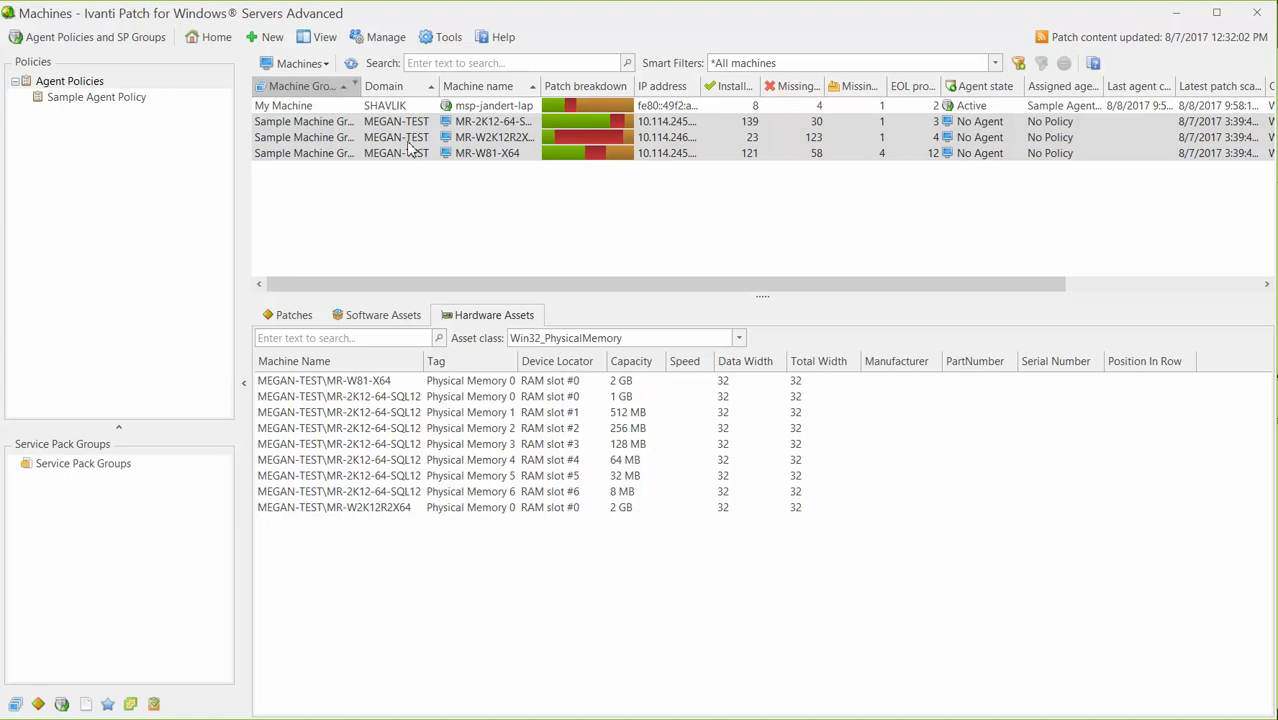
drag(432, 284, 648, 300)
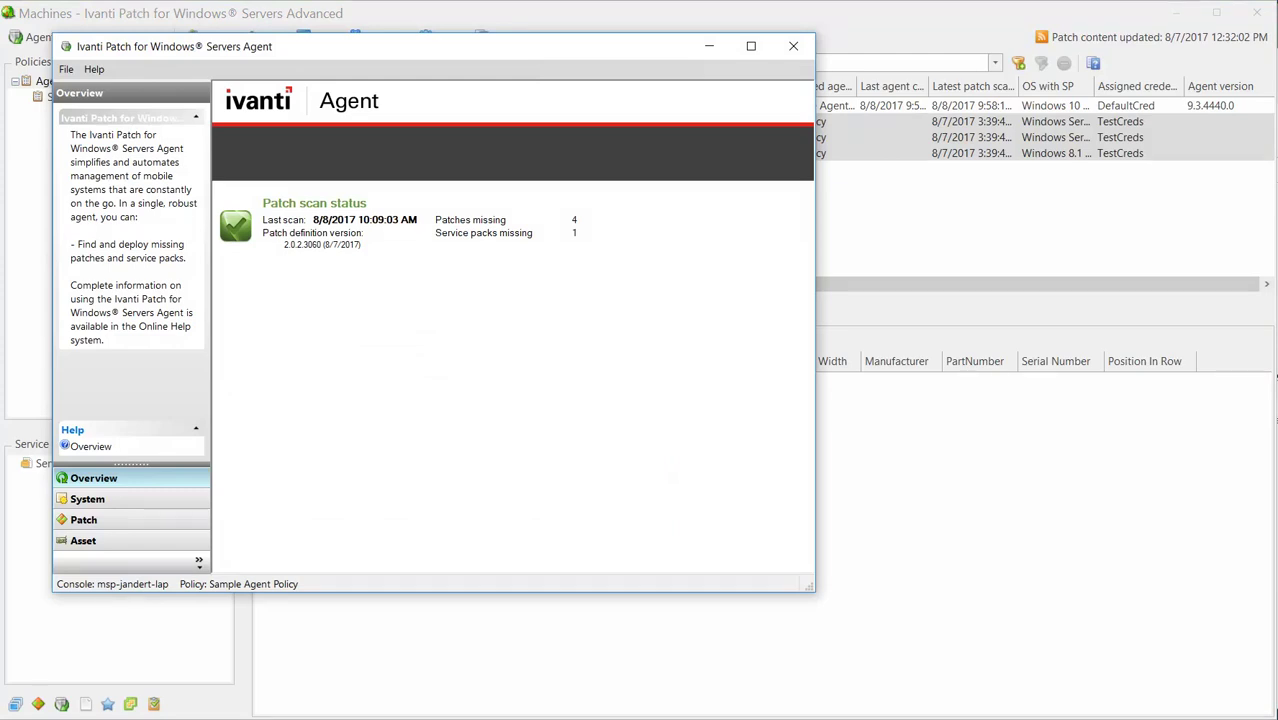
click(714, 47)
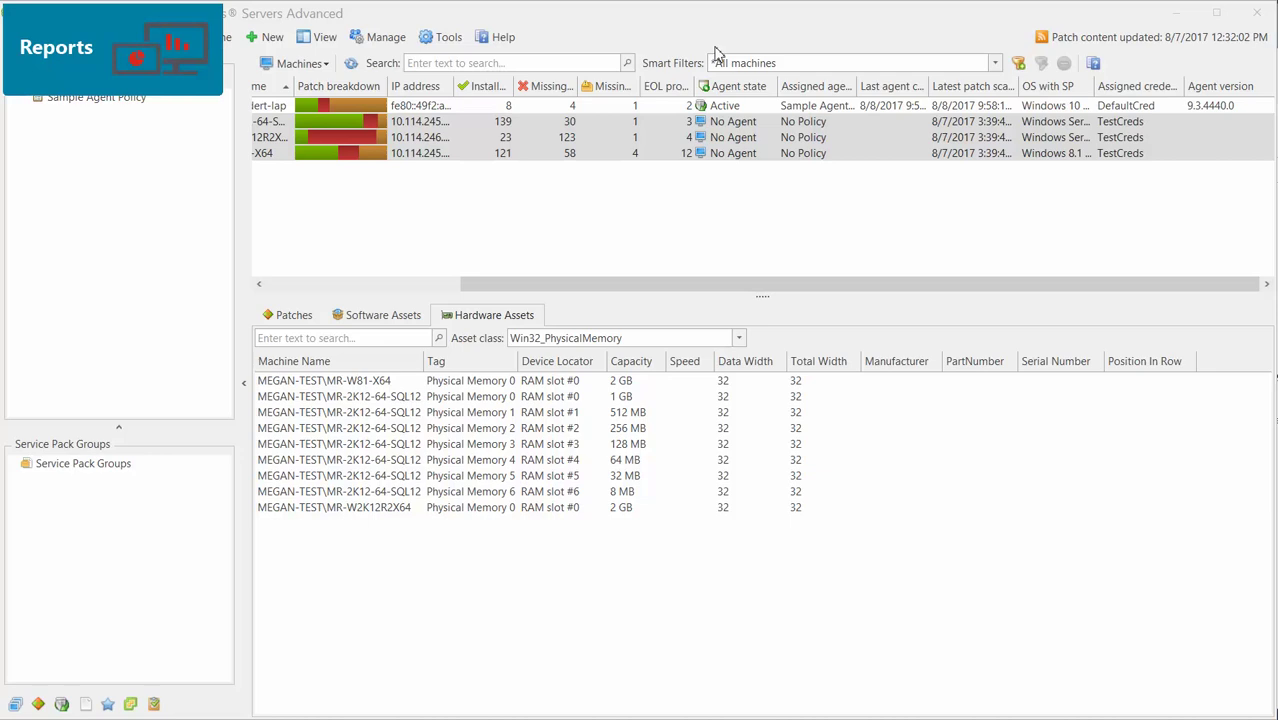
Step: Generate an Executive Summary report showing the current status for all databases
click(445, 39)
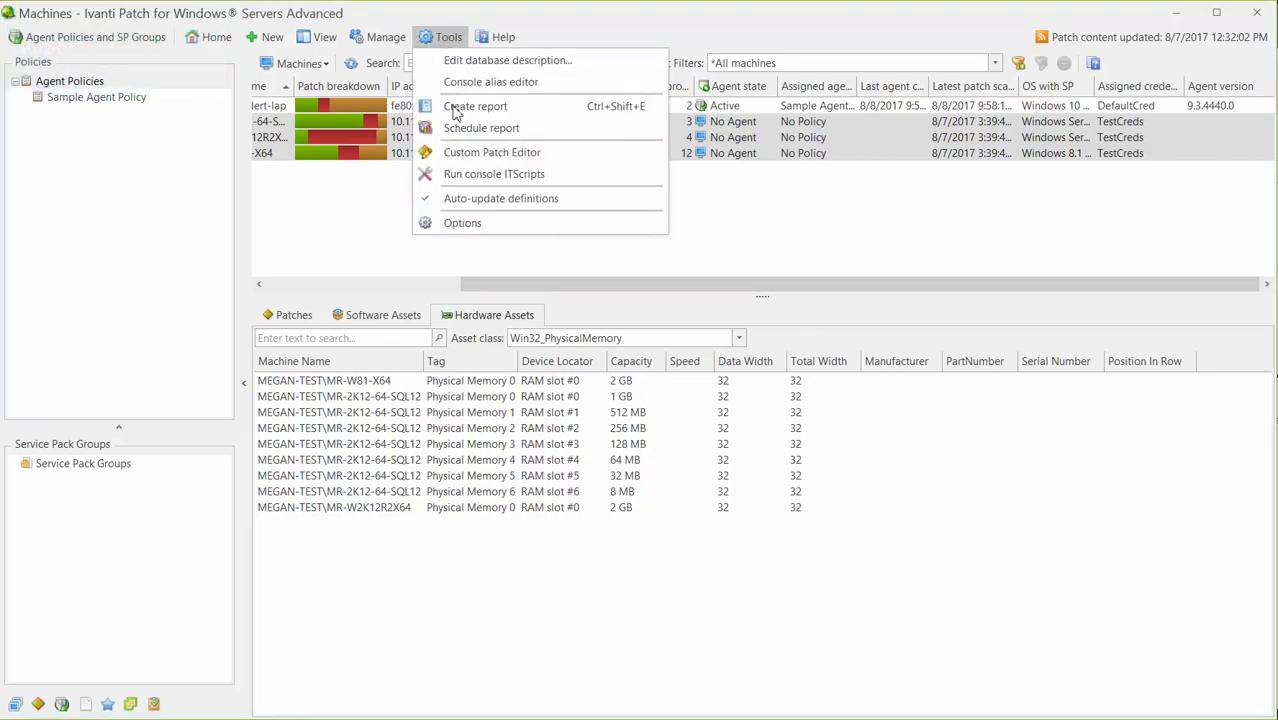
click(452, 107)
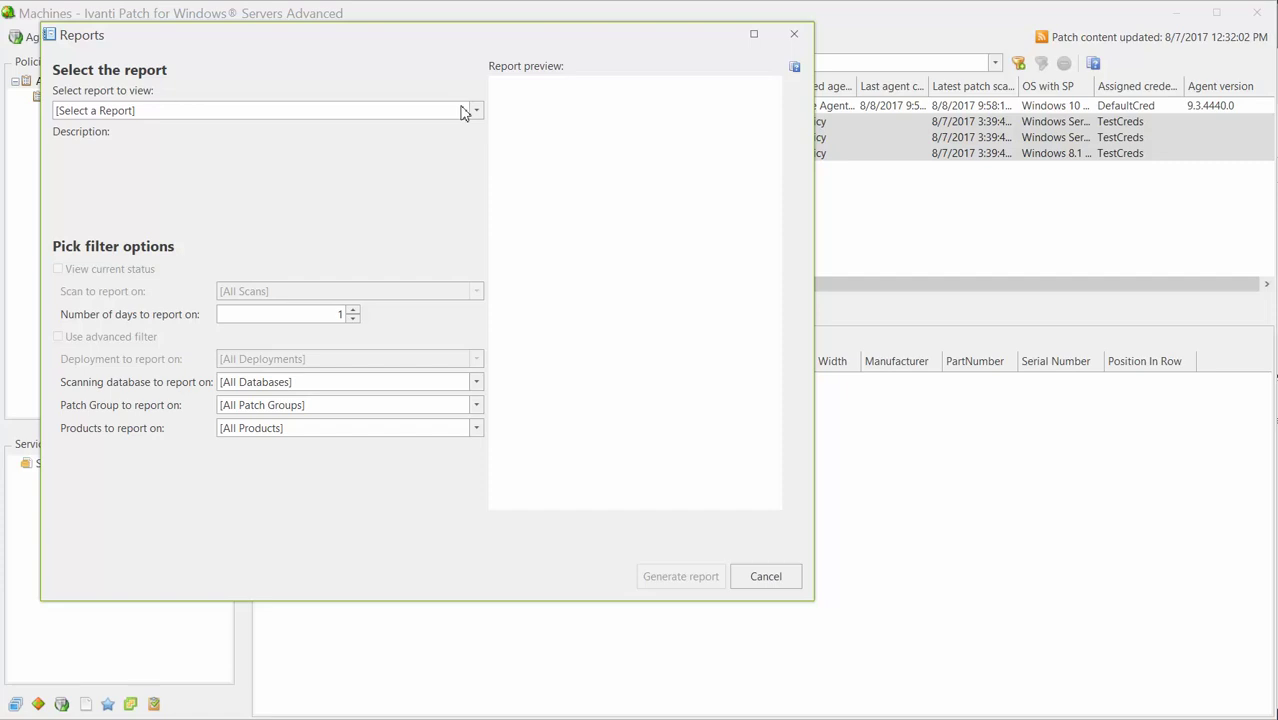
click(476, 111)
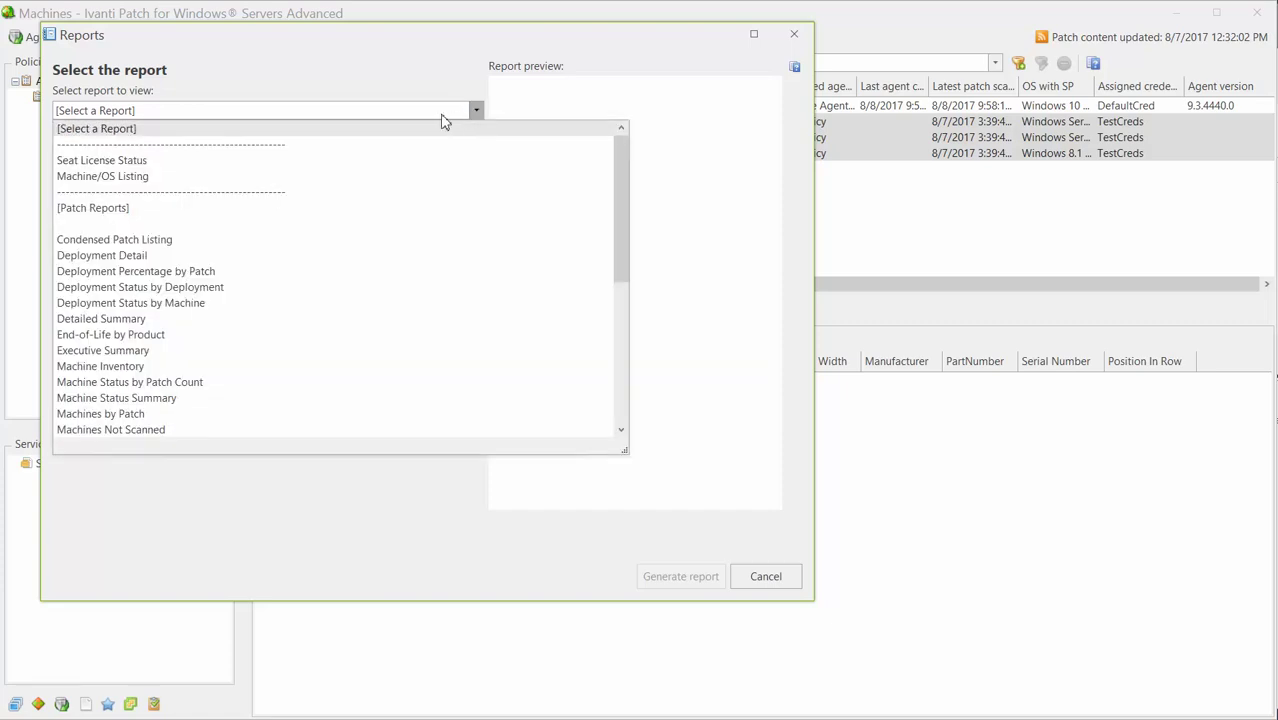
click(135, 352)
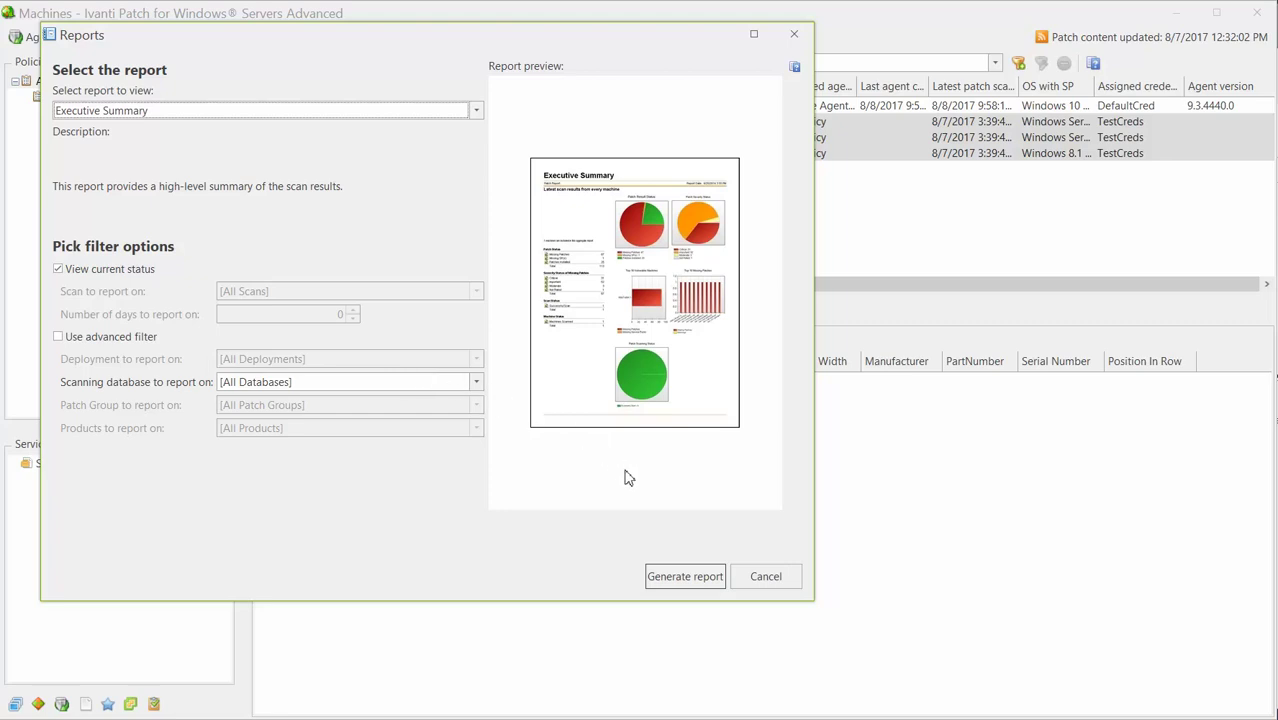
click(660, 574)
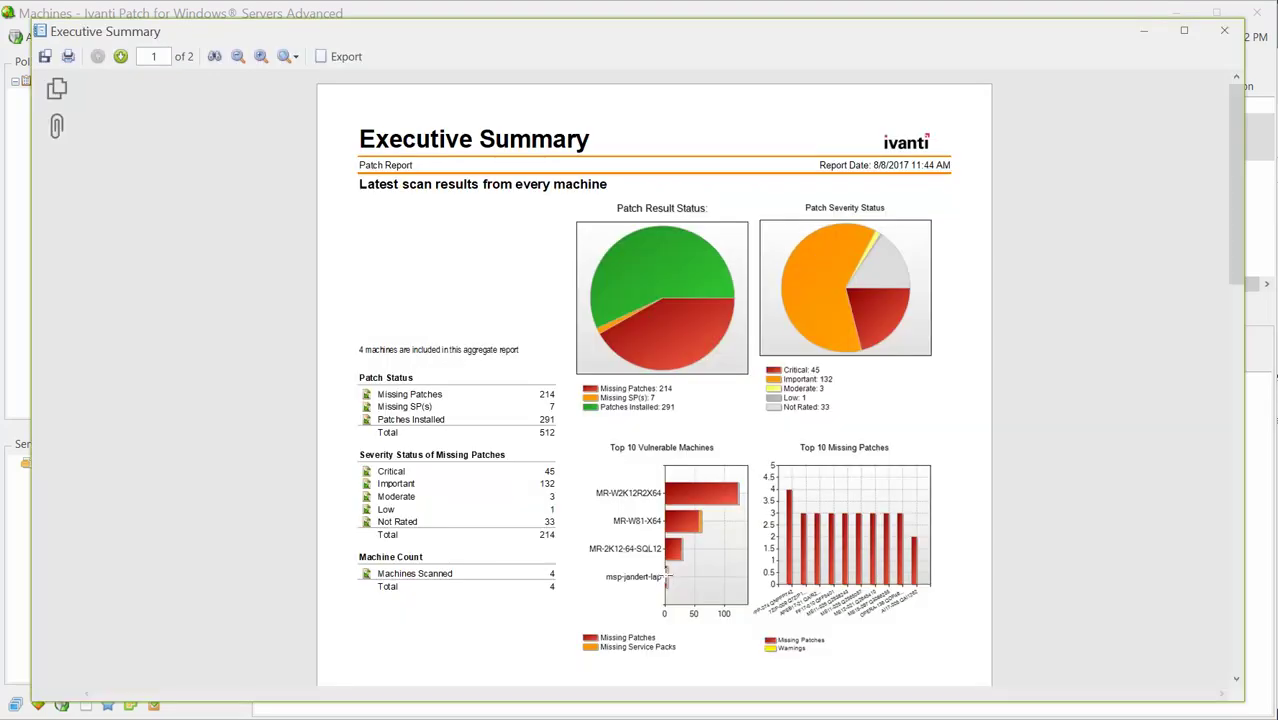